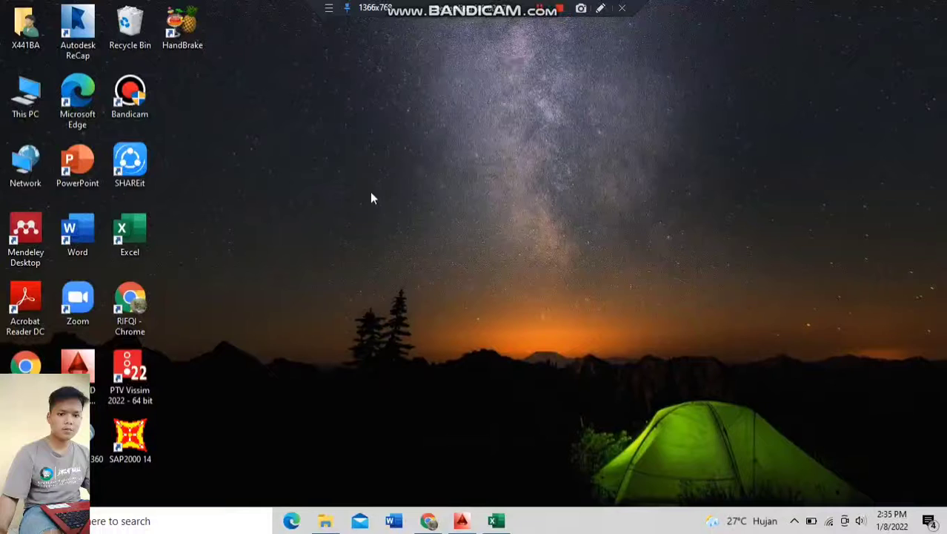
Step: Switch to Chrome and read the two assignment tasks in the Tugas PDF
left_click(430, 519)
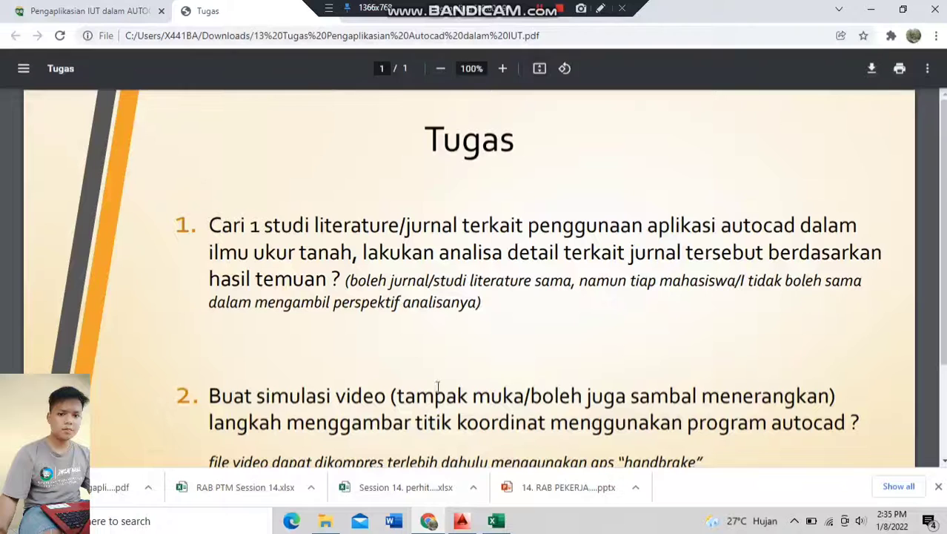
scroll(395, 206, "down", 2)
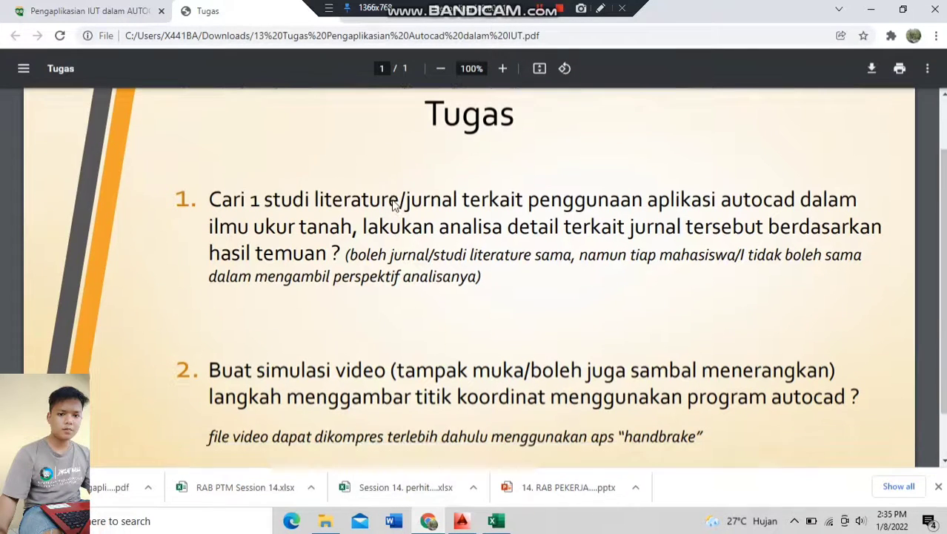
scroll(395, 206, "up", 2)
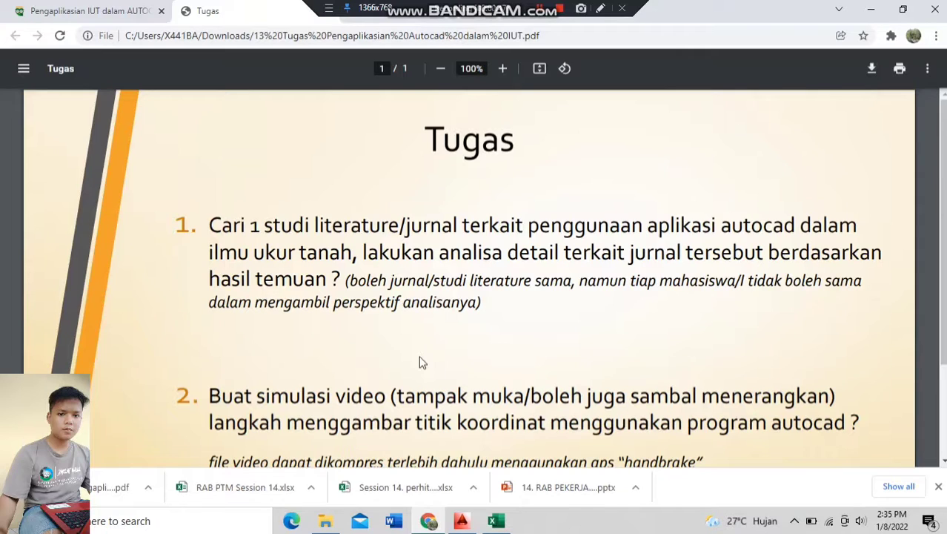
Step: Switch to Excel and review the closed-polygon survey table through to the PERINTAH CAD columns
left_click(498, 520)
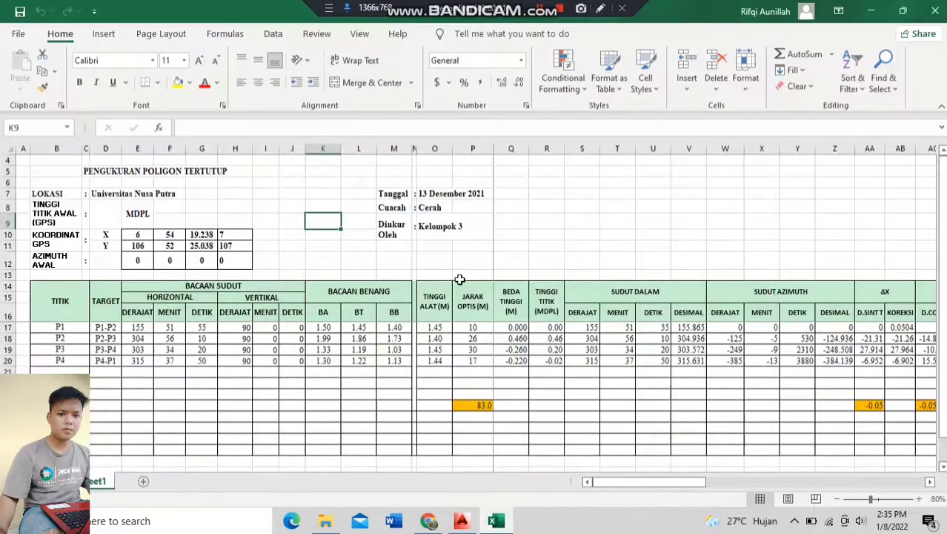
left_click(554, 235)
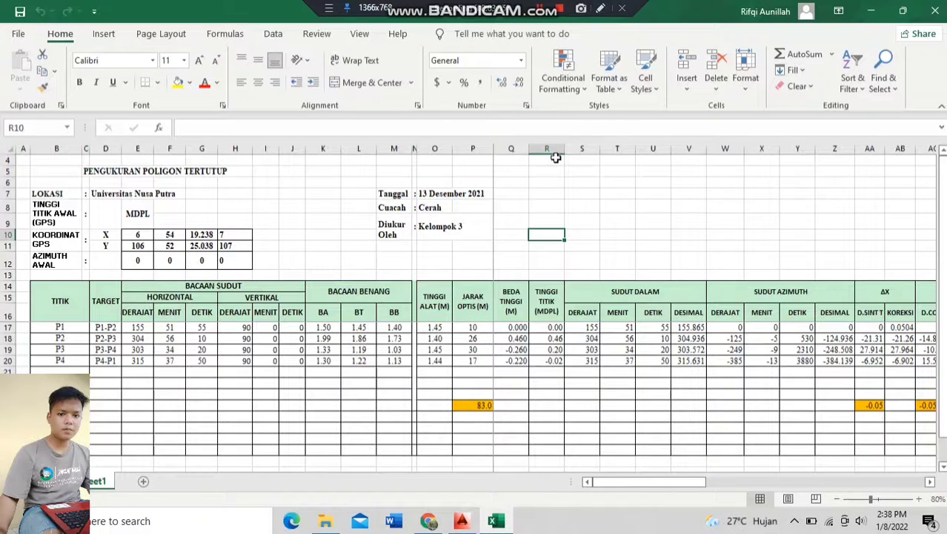
left_click_drag(645, 484, 732, 483)
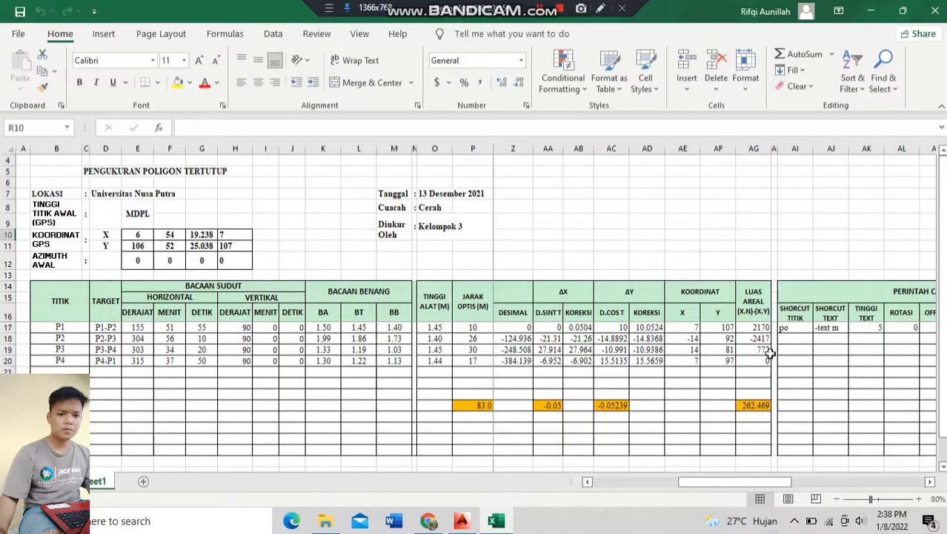
left_click_drag(770, 482, 846, 482)
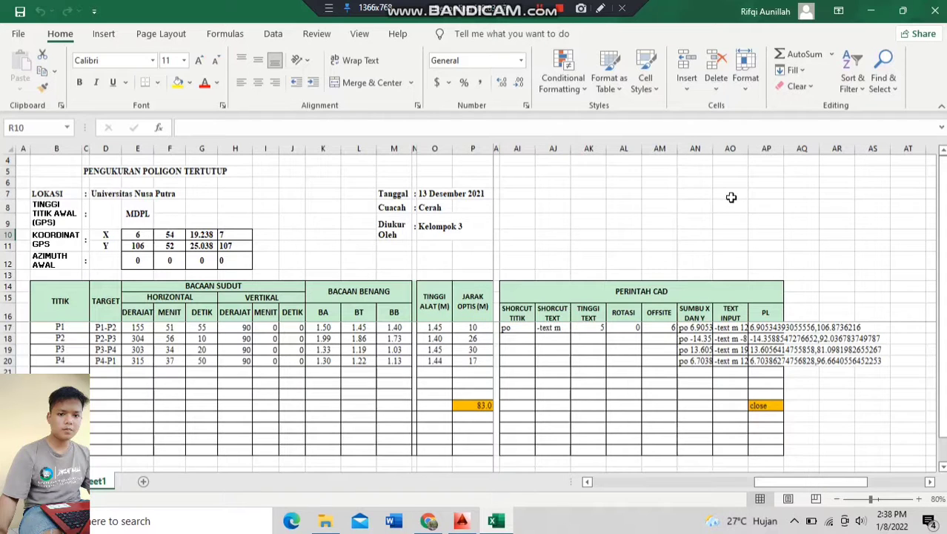
Step: Copy the point commands for P1 to P4 from cells AN17:AN20 and switch to AutoCAD
left_click_drag(698, 327, 701, 361)
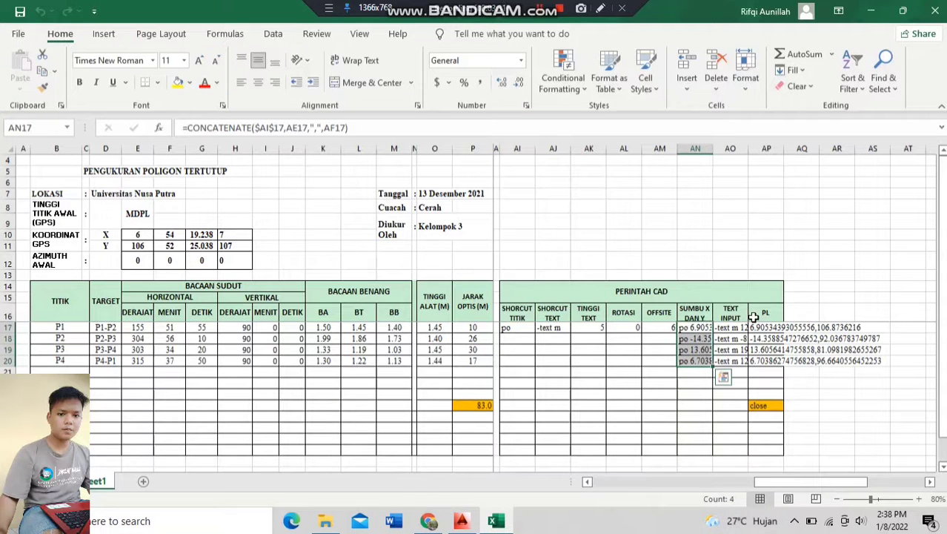
key("ctrl+c")
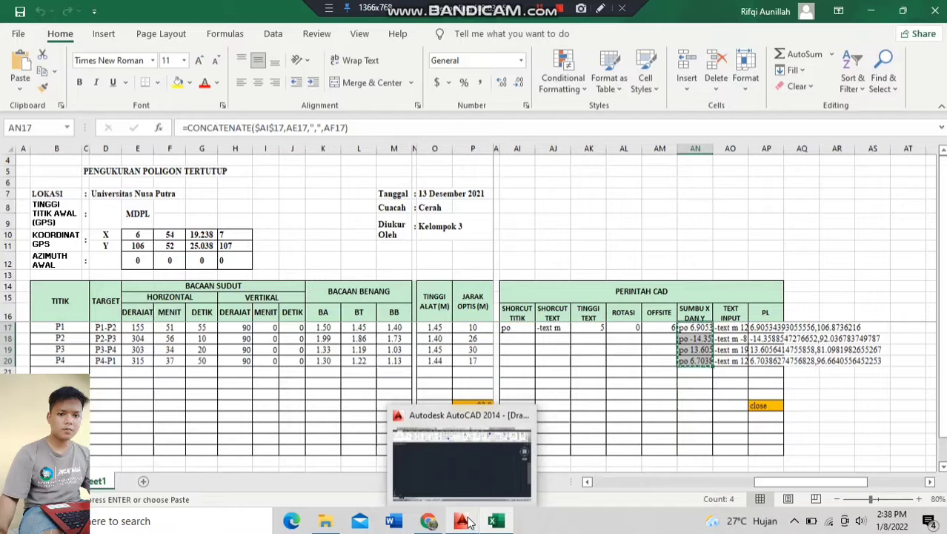
left_click(462, 522)
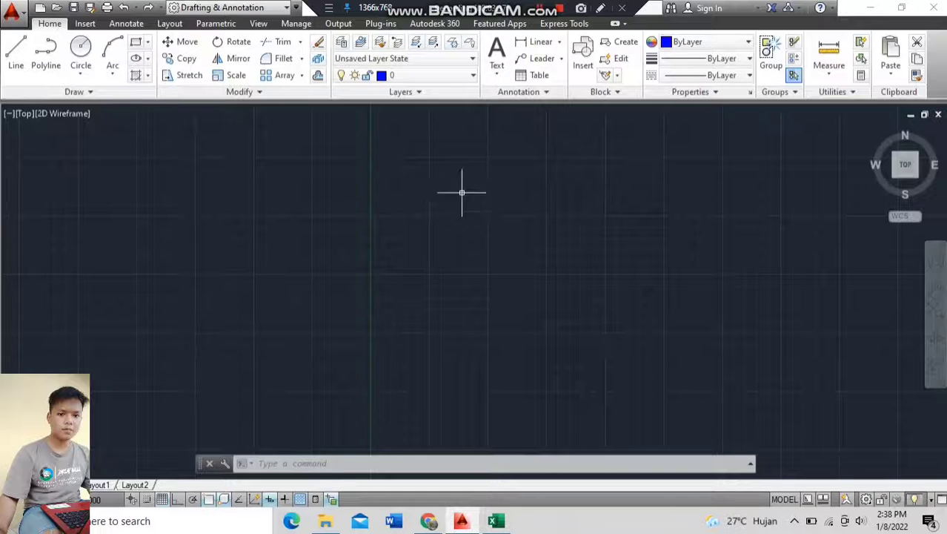
Step: Try to paste the copied point commands directly into the drawing area
left_click(380, 206)
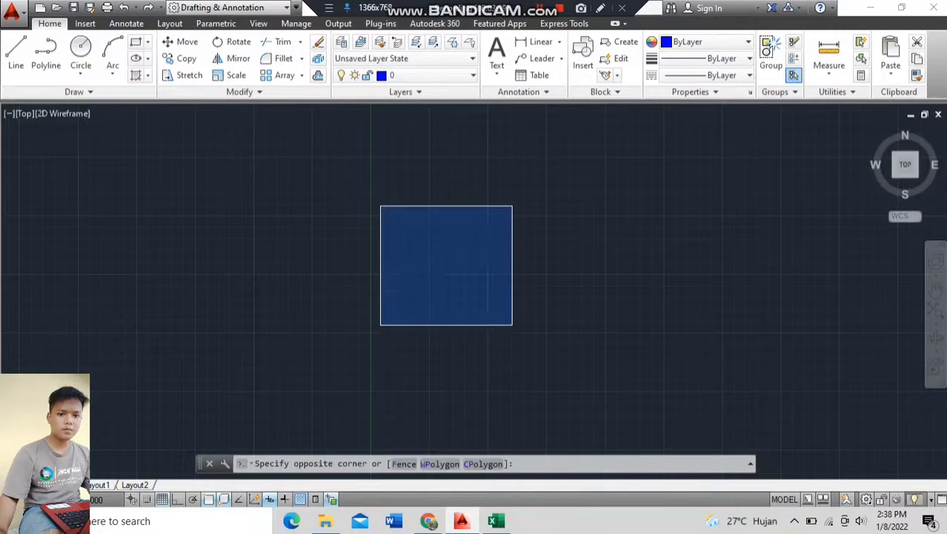
left_click(515, 325)
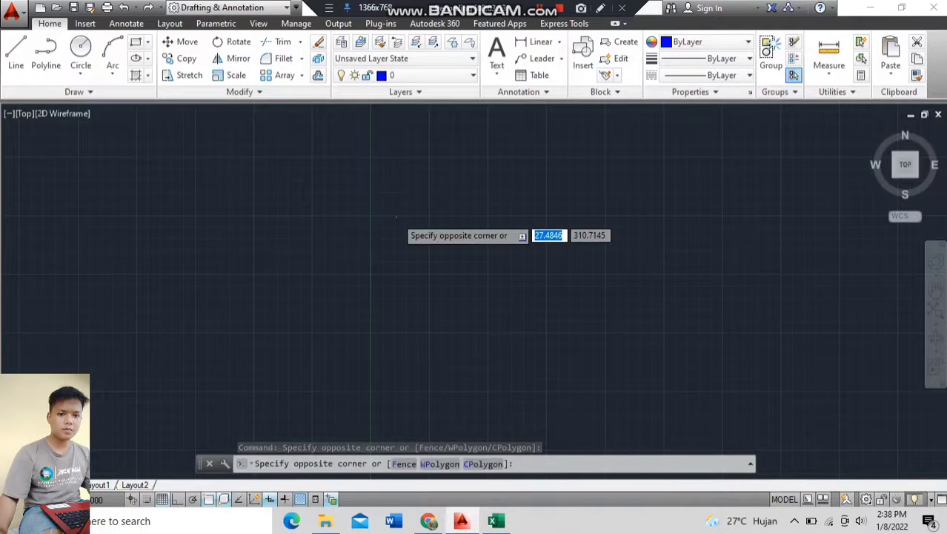
left_click(396, 216)
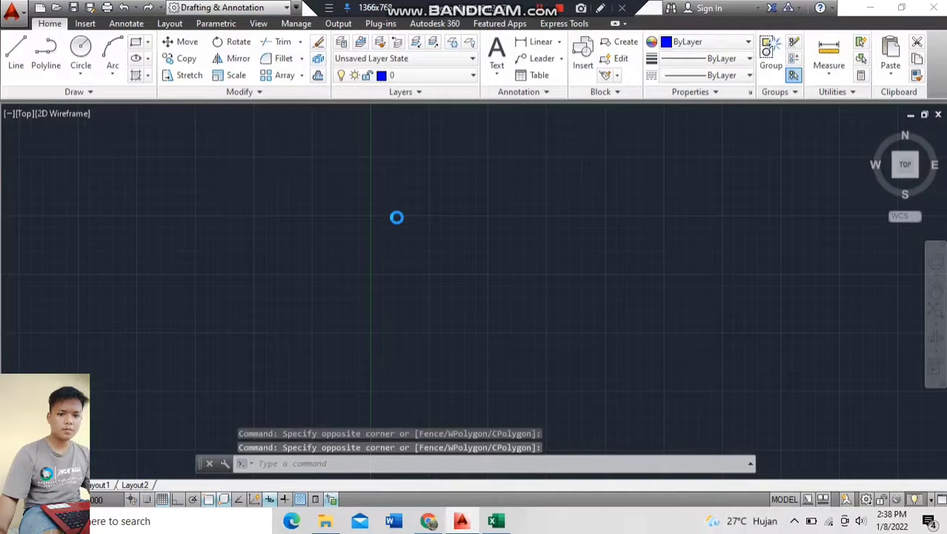
key("ctrl+v")
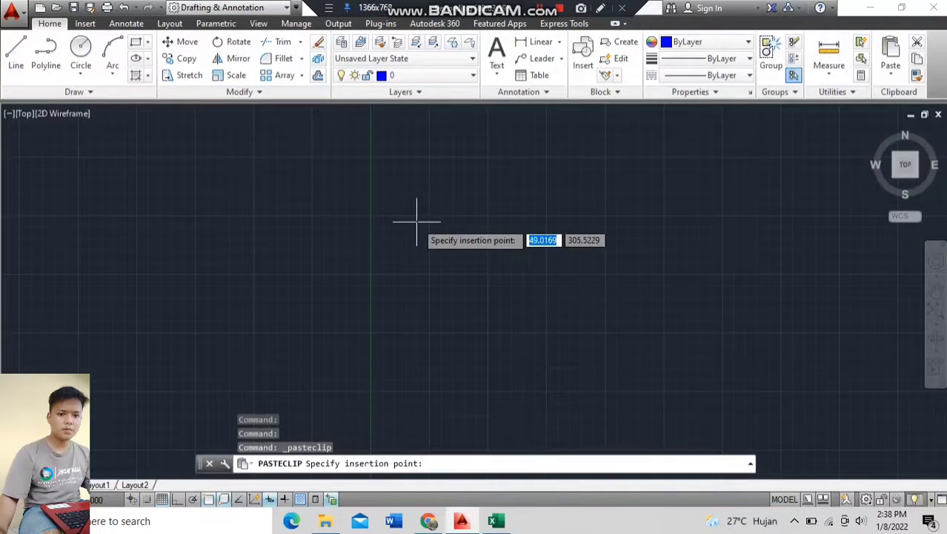
scroll(396, 254, "down", 2)
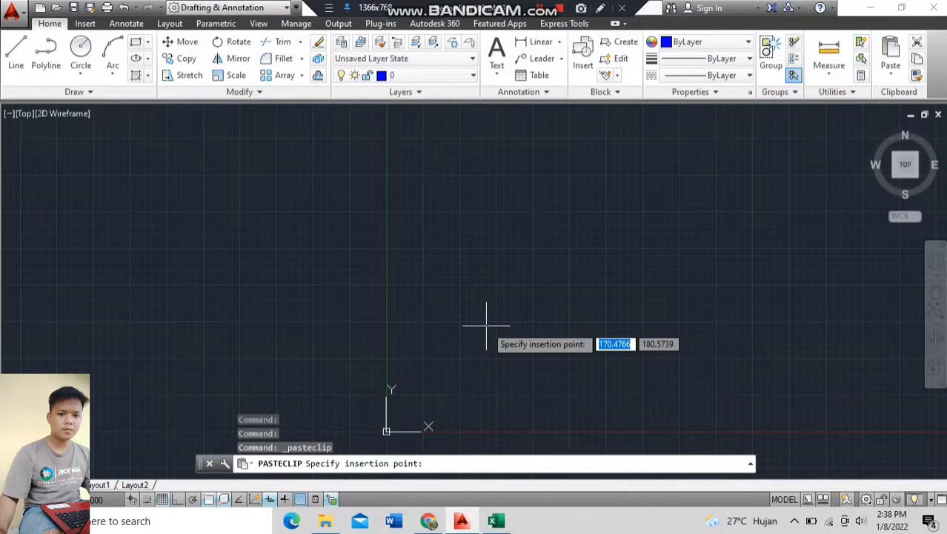
left_click(473, 282)
left_click(601, 187)
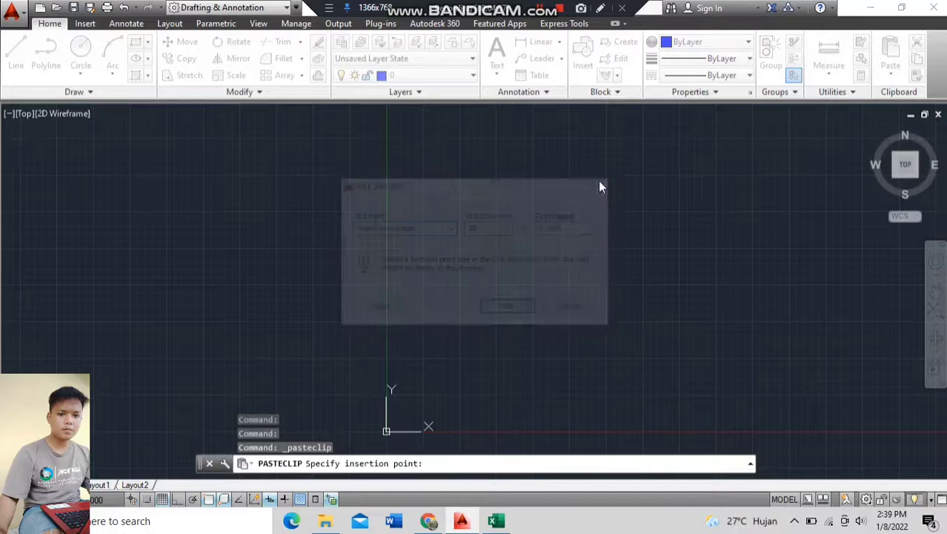
left_click(505, 214)
key("Escape")
scroll(502, 215, "down", 2)
middle_click_drag(505, 212, 510, 258)
key("Escape")
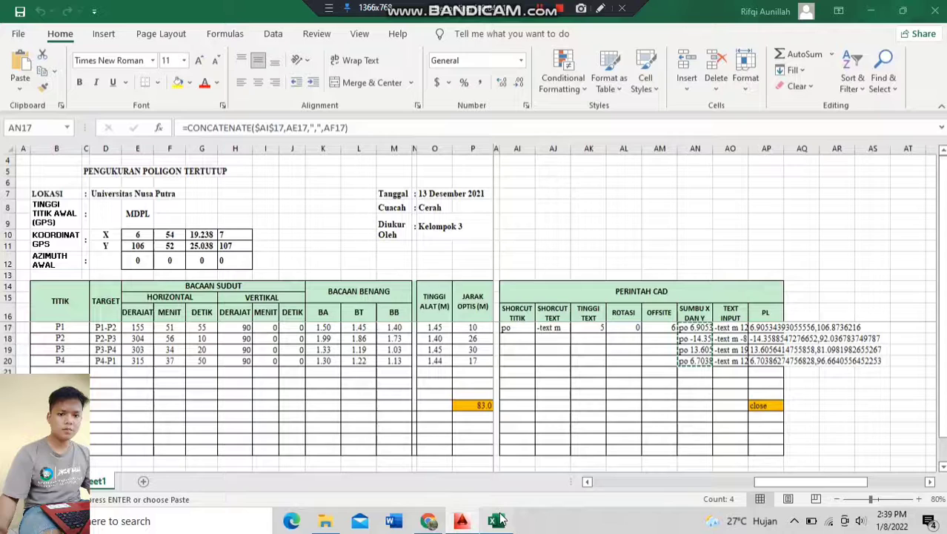
Step: Recheck the copied cells in Excel, then try to paste them in AutoCAD with insertion point 6.90534393055556,106.8736216
left_click(496, 521)
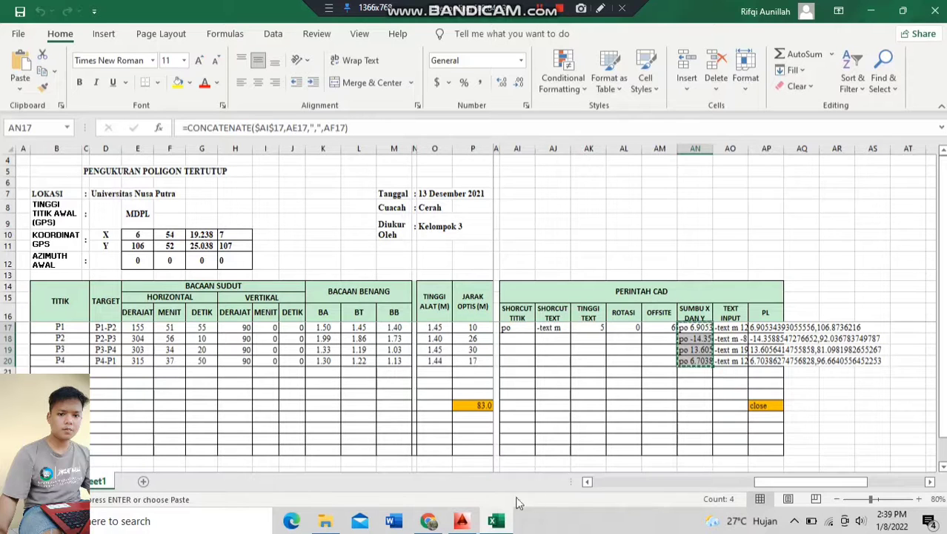
left_click(461, 521)
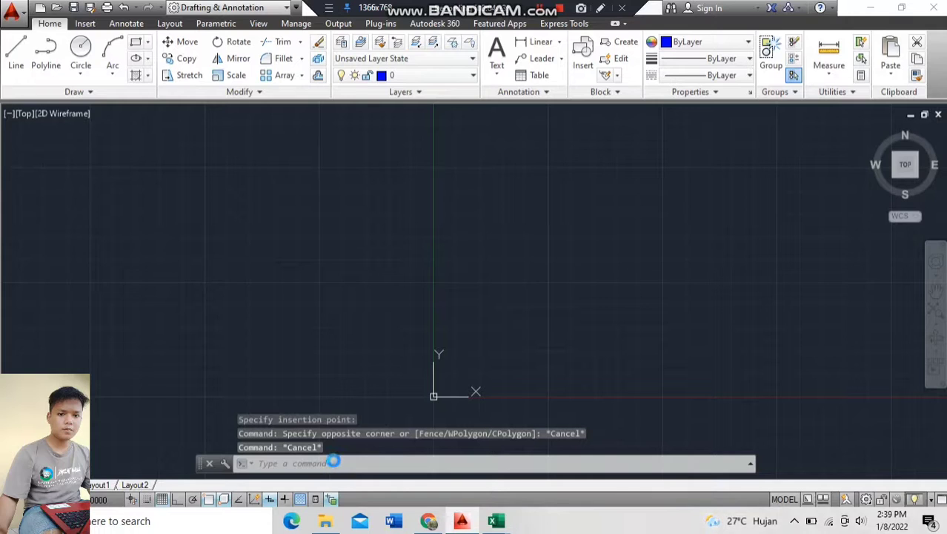
key("ctrl+v")
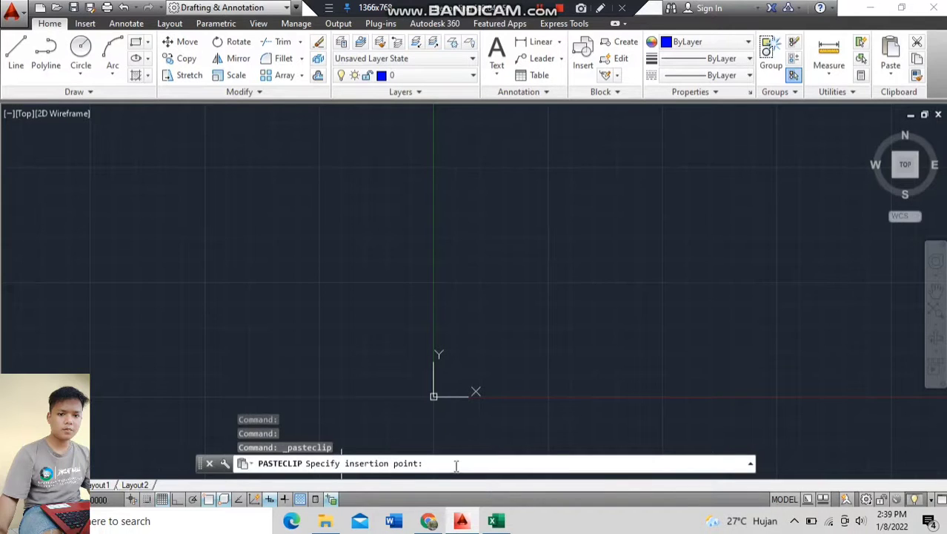
key("Return")
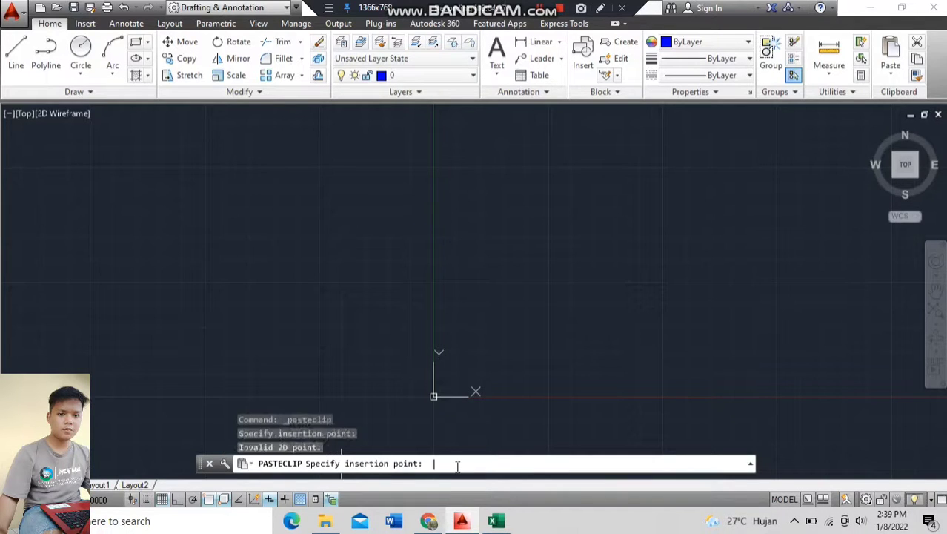
type("po 6.90534393055556,106.8736216")
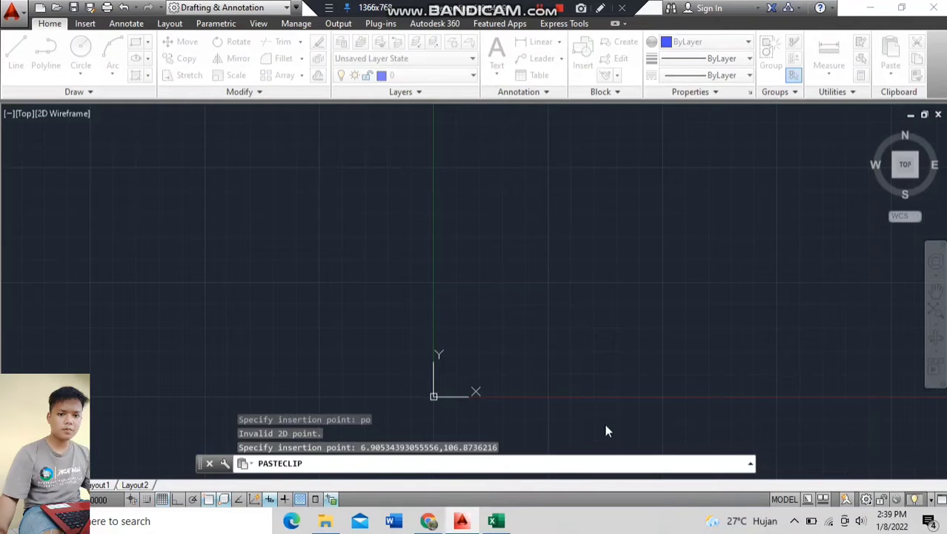
left_click(603, 184)
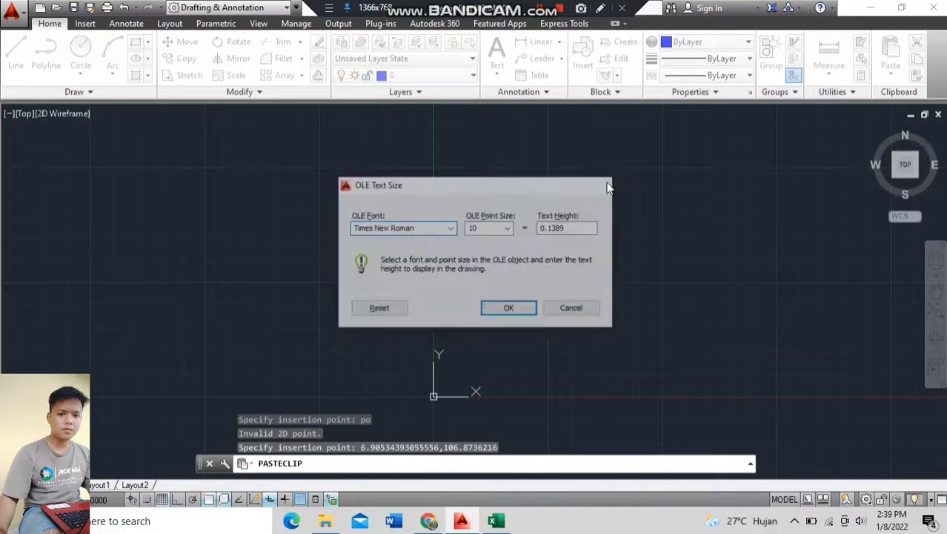
left_click(502, 450)
key("Escape")
key("Escape")
key("Escape")
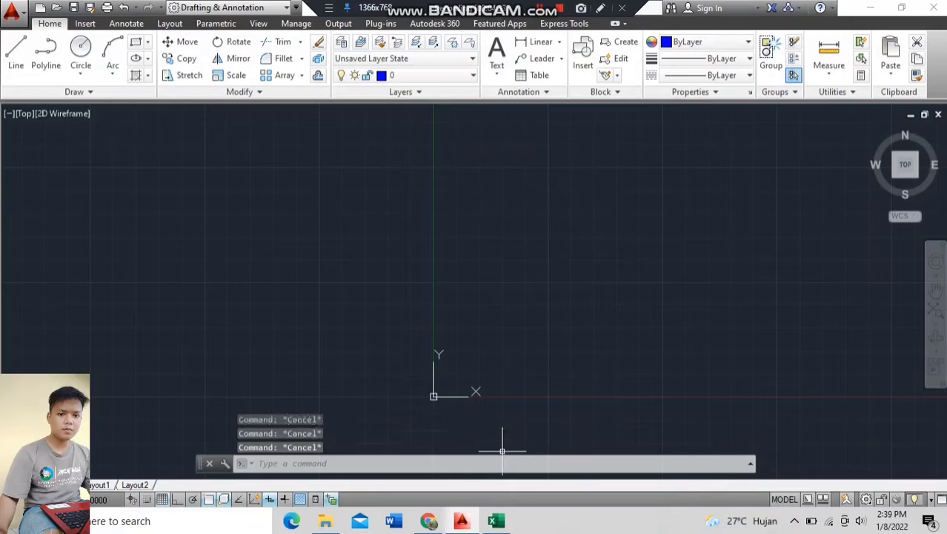
Step: Run the copied POINT commands at the command line to plot survey points P1 to P4, ending at 6.70386274756828,96.6640556452253
left_click(510, 464)
type("po")
key("Return")
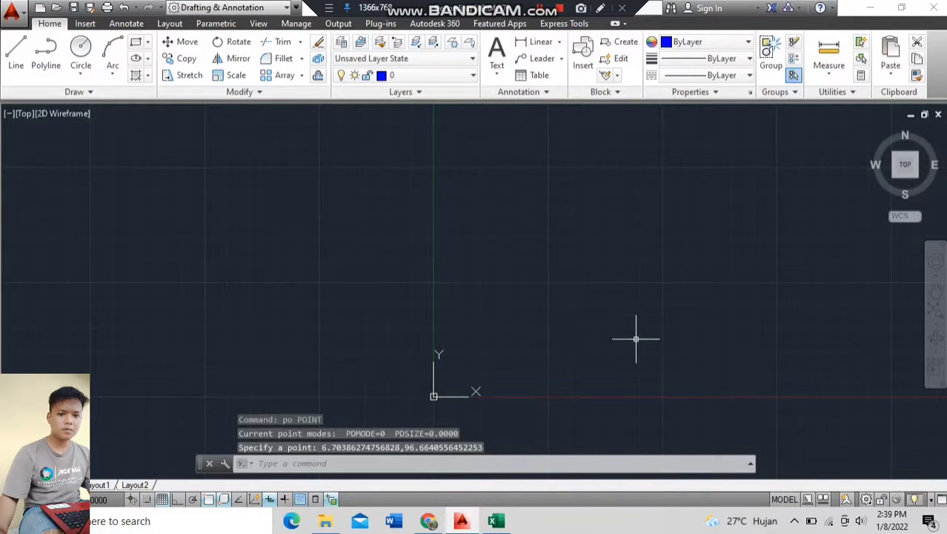
key("Return")
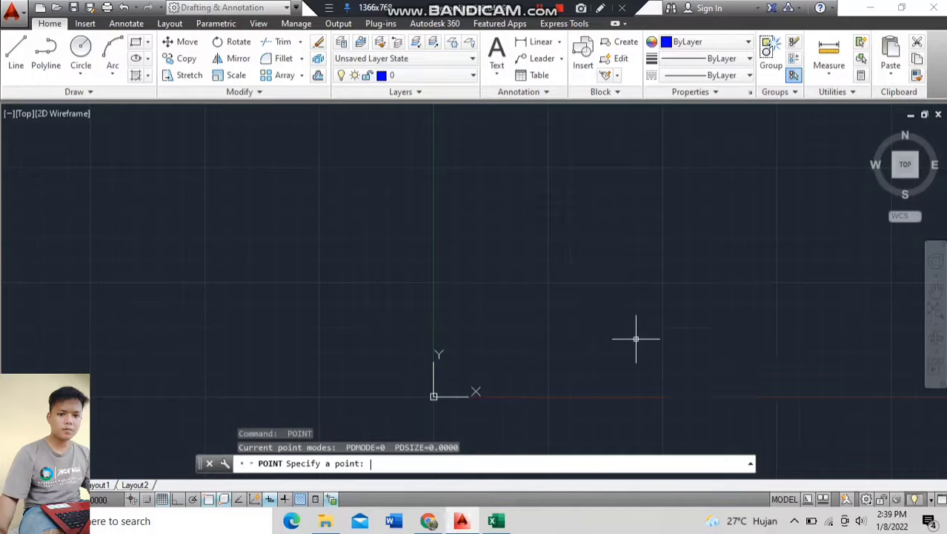
key("Escape")
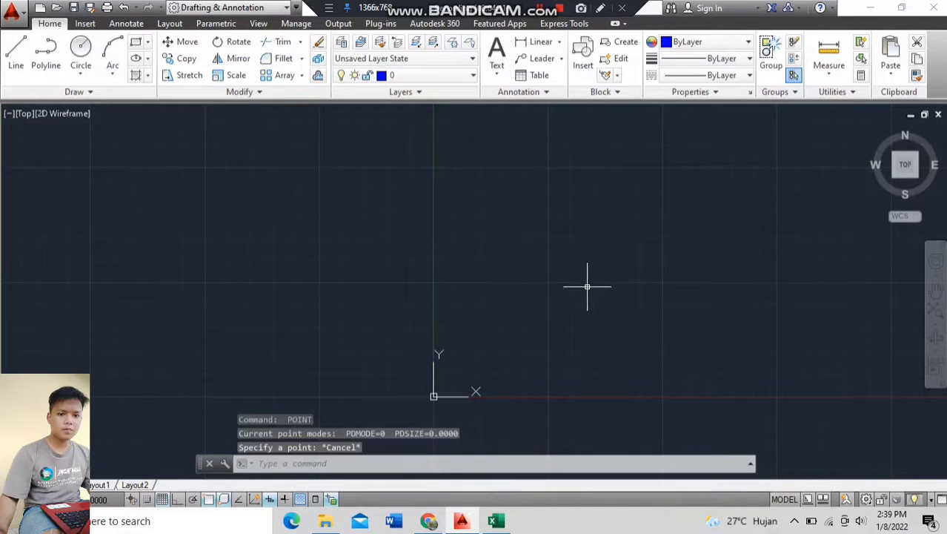
Step: Open the point style settings with PTYPE and set the point marker to the diagonal cross (X)
middle_click_drag(586, 283, 545, 283)
middle_click_drag(484, 318, 541, 277)
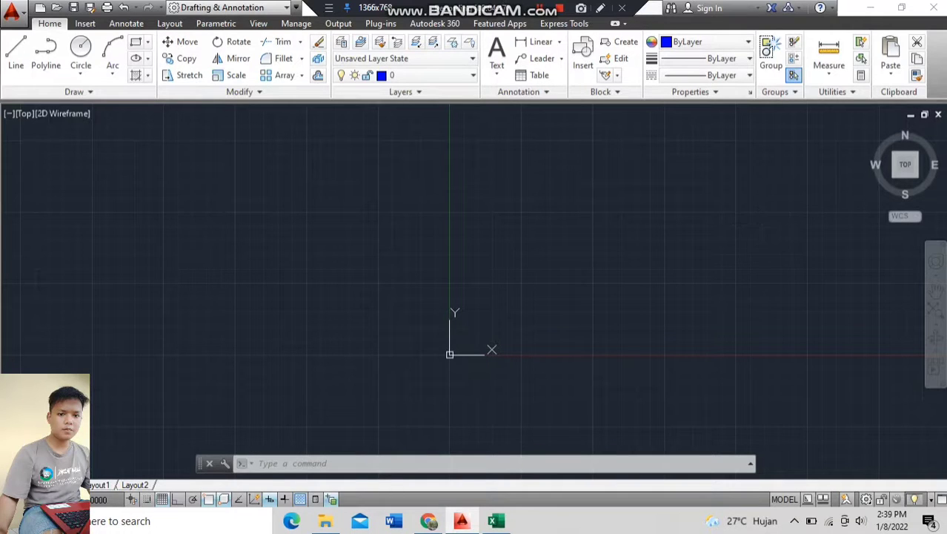
key("Escape")
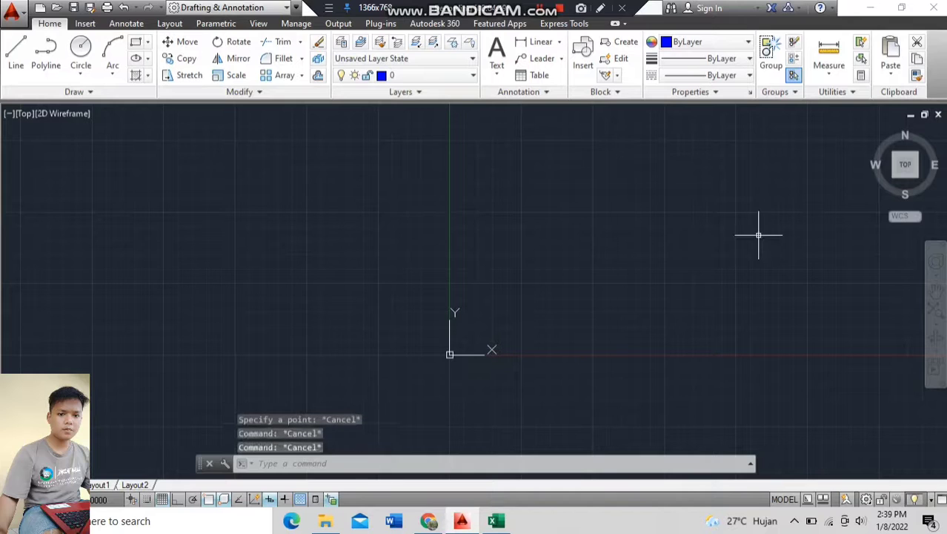
type("PY")
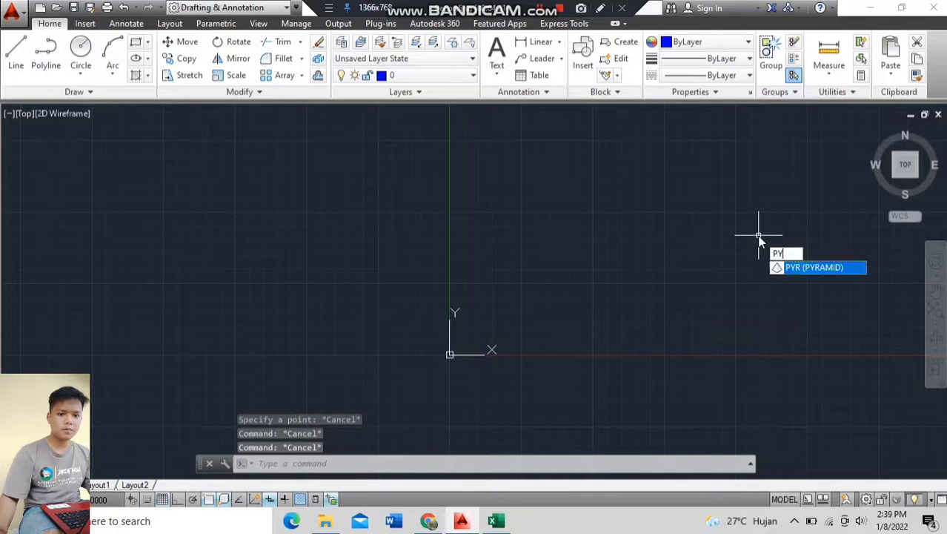
type("ty")
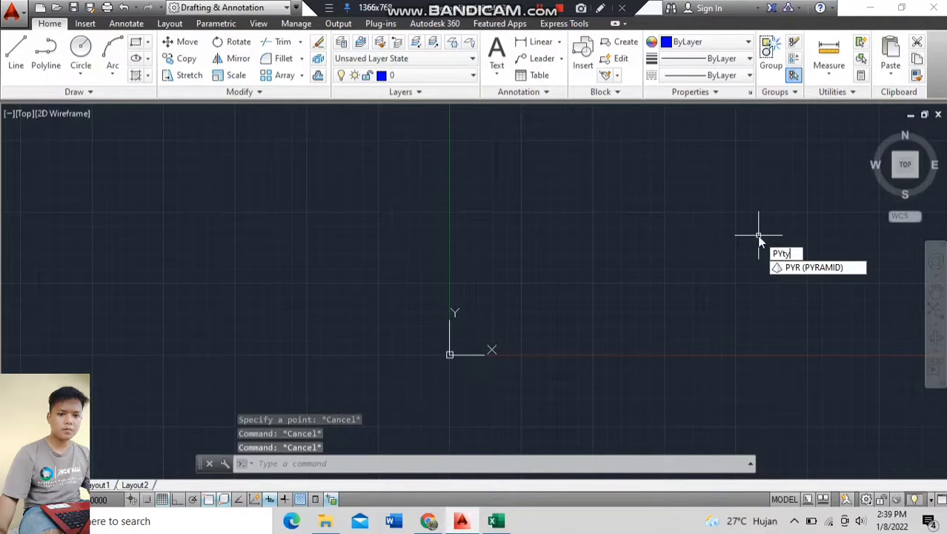
key("BackSpace")
key("BackSpace")
key("BackSpace")
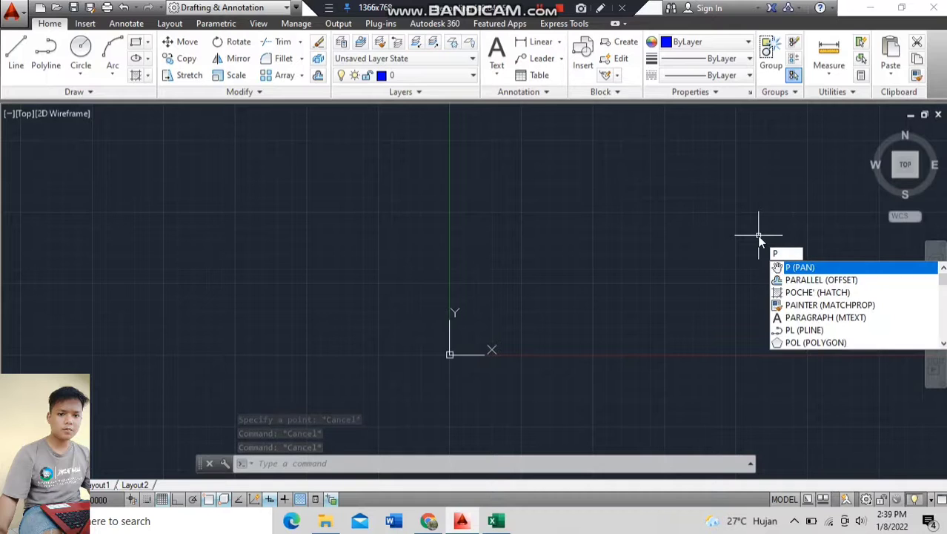
type("Ty")
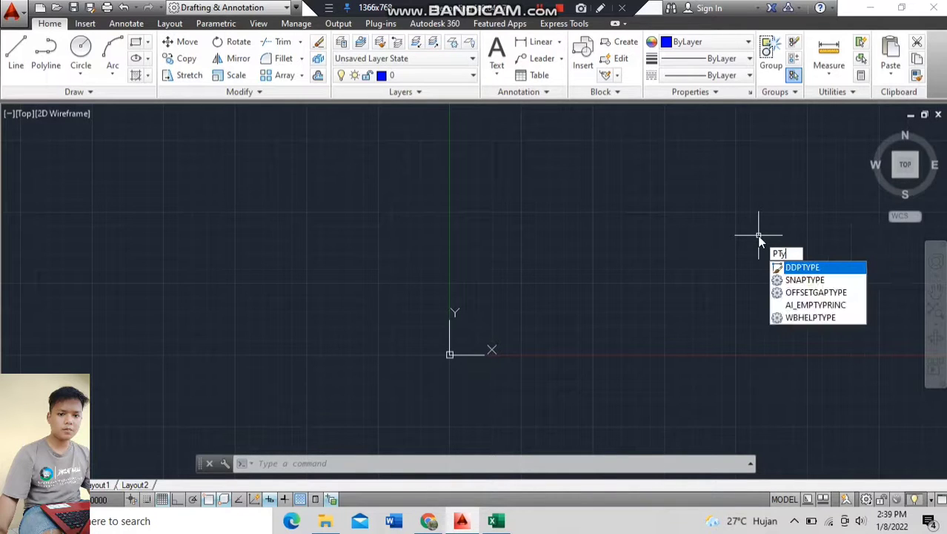
type("pe")
key("Return")
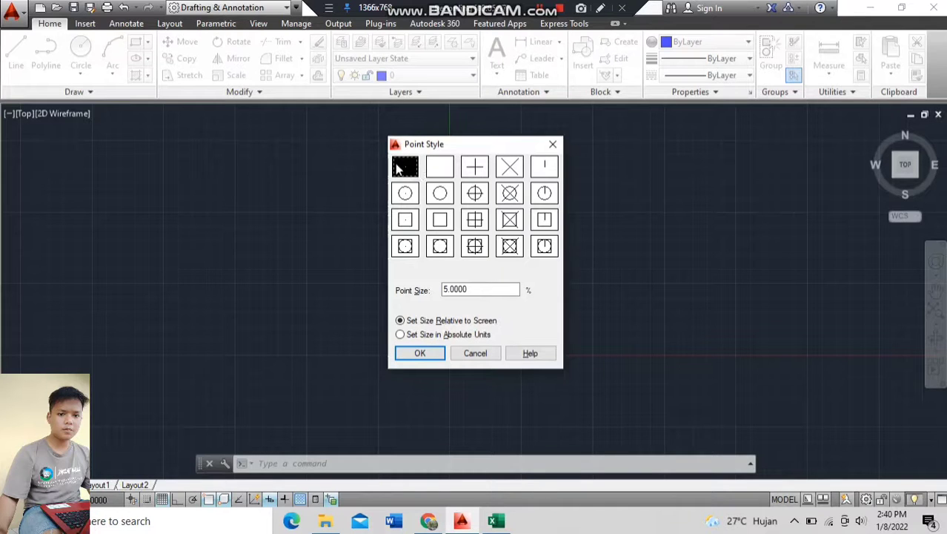
left_click(509, 167)
left_click(418, 352)
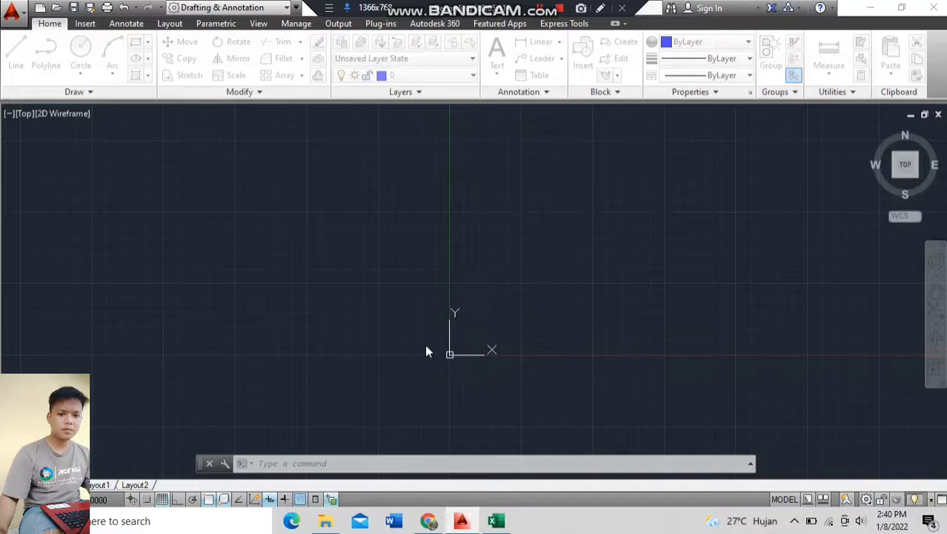
Step: Change the colour of layer 0 to white (color 7)
scroll(473, 338, "down", 3)
scroll(444, 332, "up", 5)
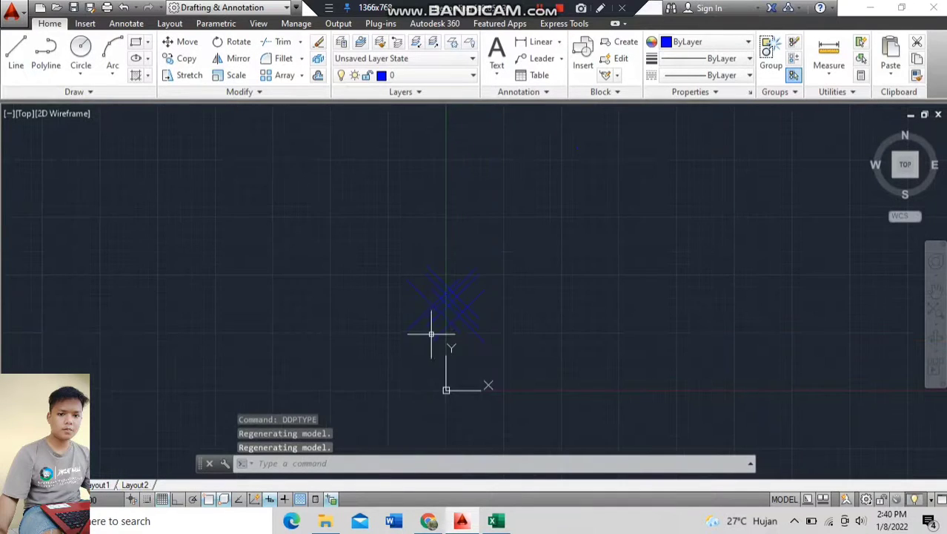
scroll(432, 334, "up", 3)
middle_click_drag(519, 321, 580, 351)
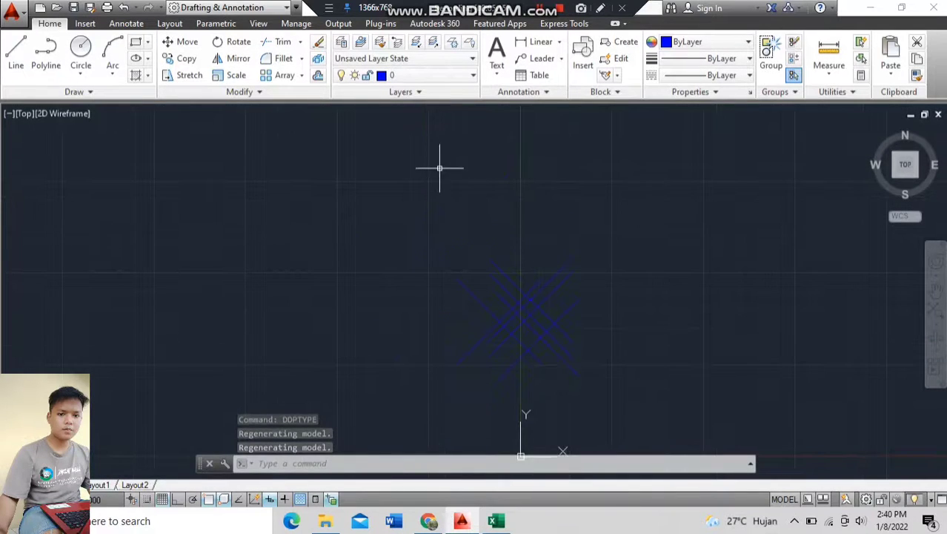
left_click(382, 78)
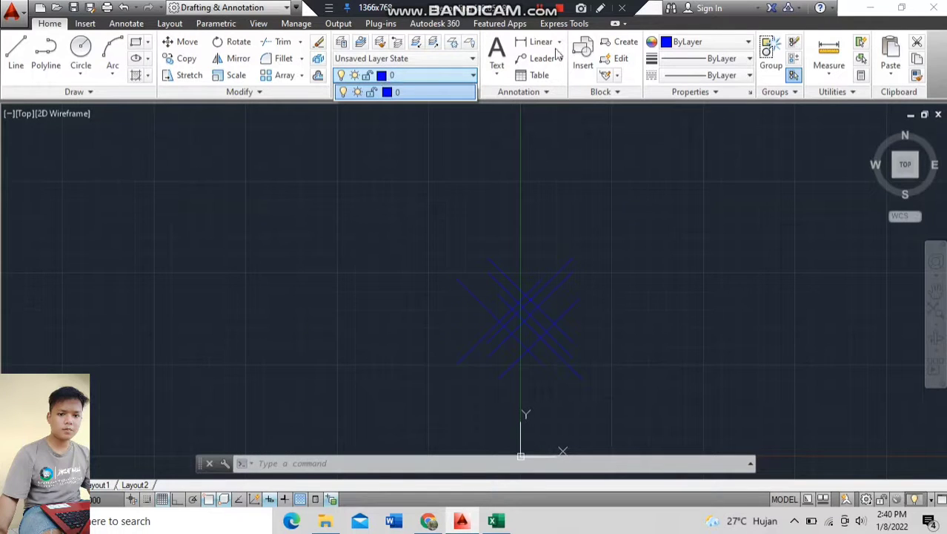
left_click(386, 92)
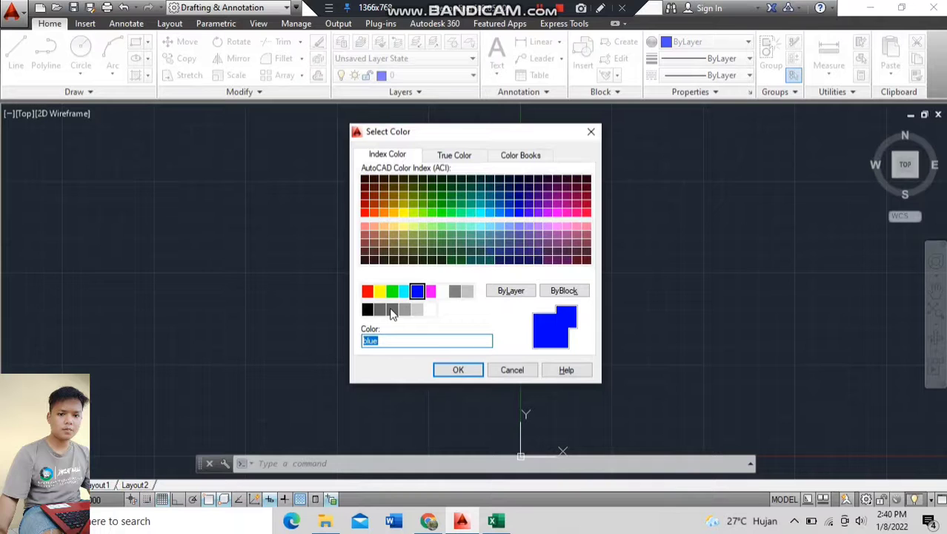
left_click(442, 290)
left_click(481, 371)
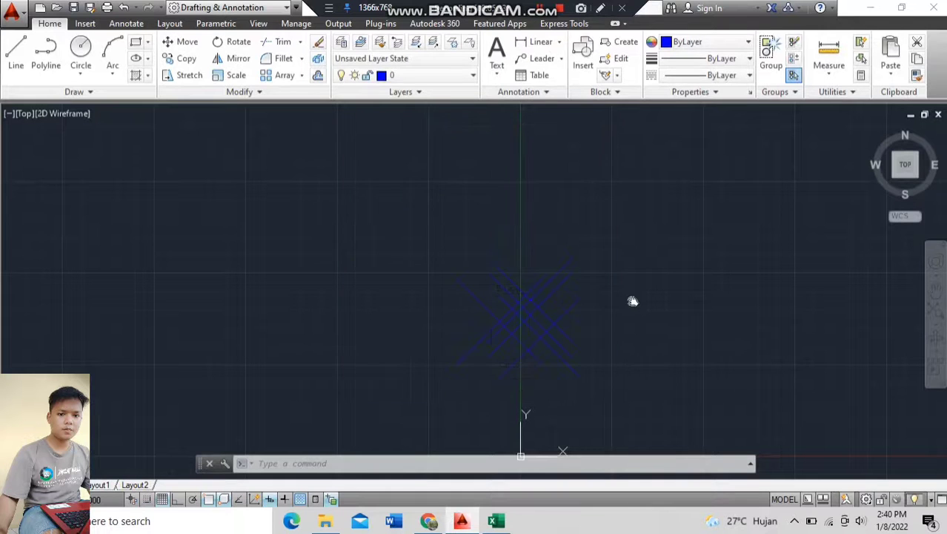
Step: Examine the pasted table of po commands among the point markers and compare it with the copied cells in Excel
scroll(563, 273, "up", 5)
scroll(566, 302, "up", 8)
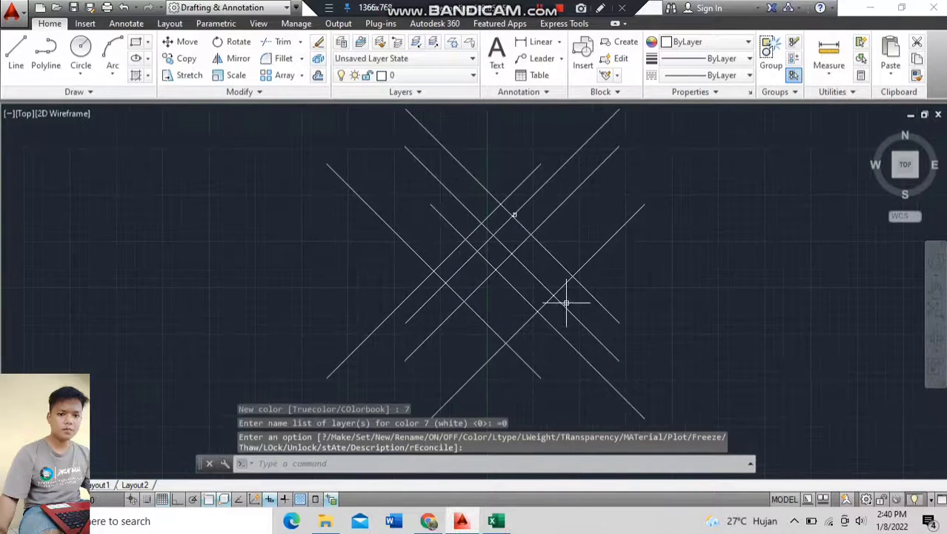
scroll(472, 215, "up", 4)
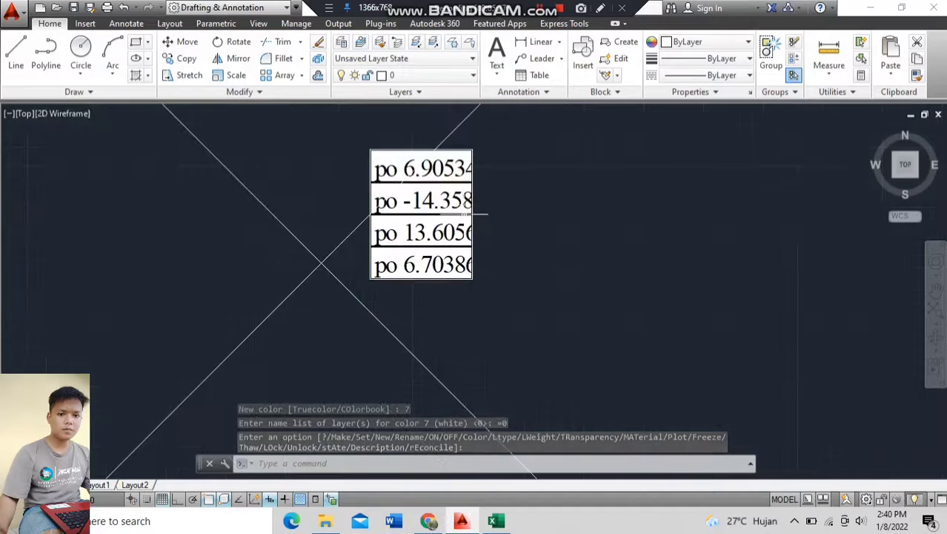
middle_click_drag(469, 214, 542, 281)
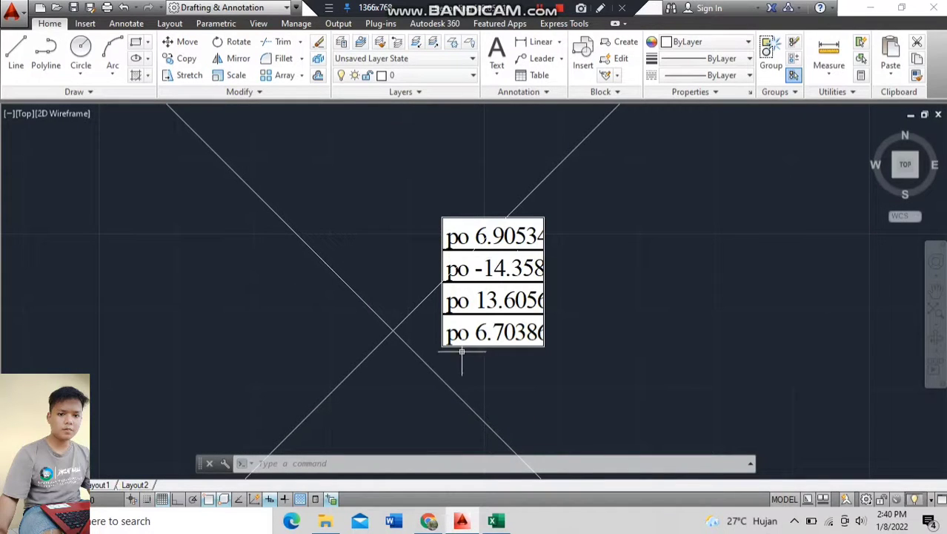
left_click(496, 521)
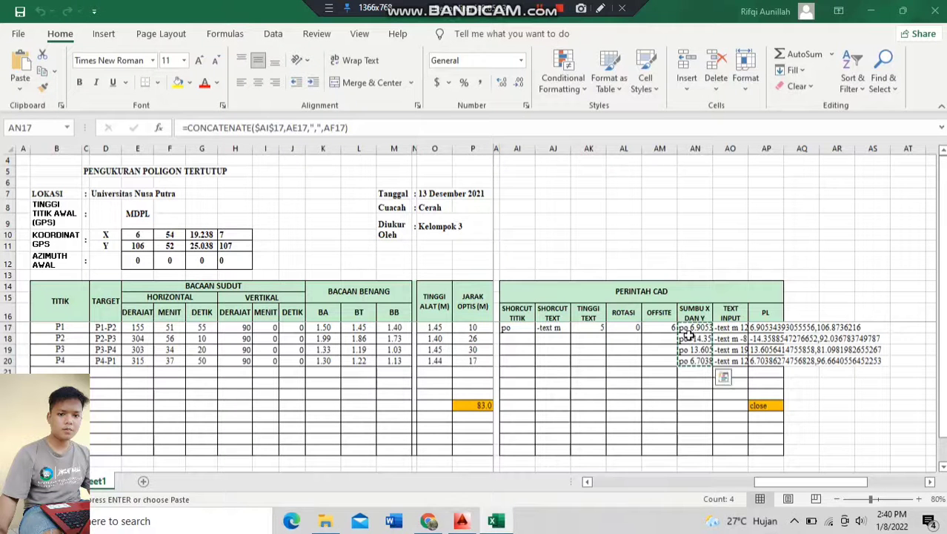
left_click(460, 521)
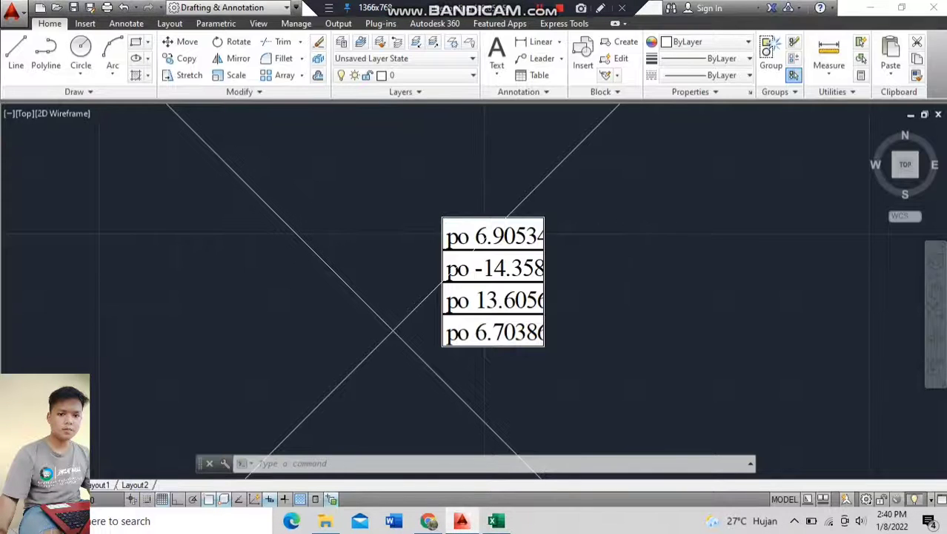
left_click(608, 224)
key("Escape")
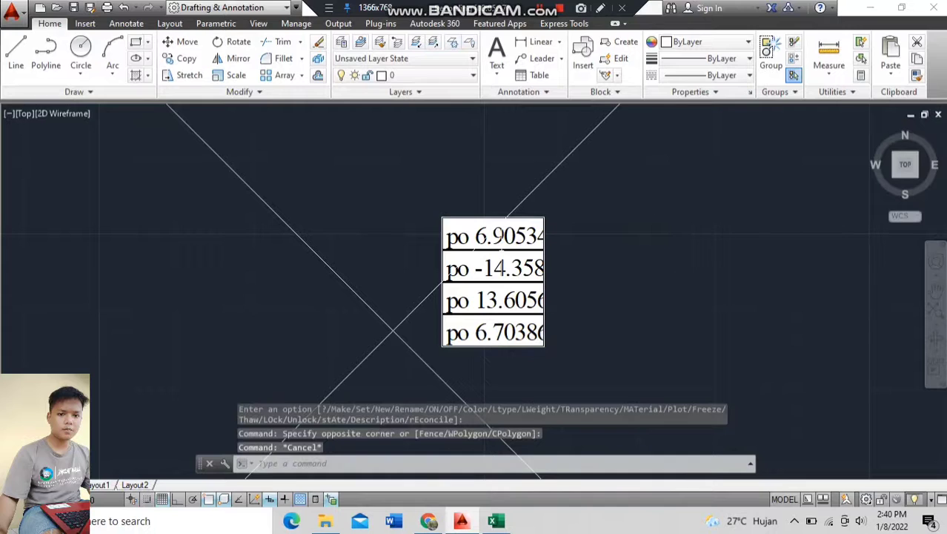
key("Escape")
key("Escape")
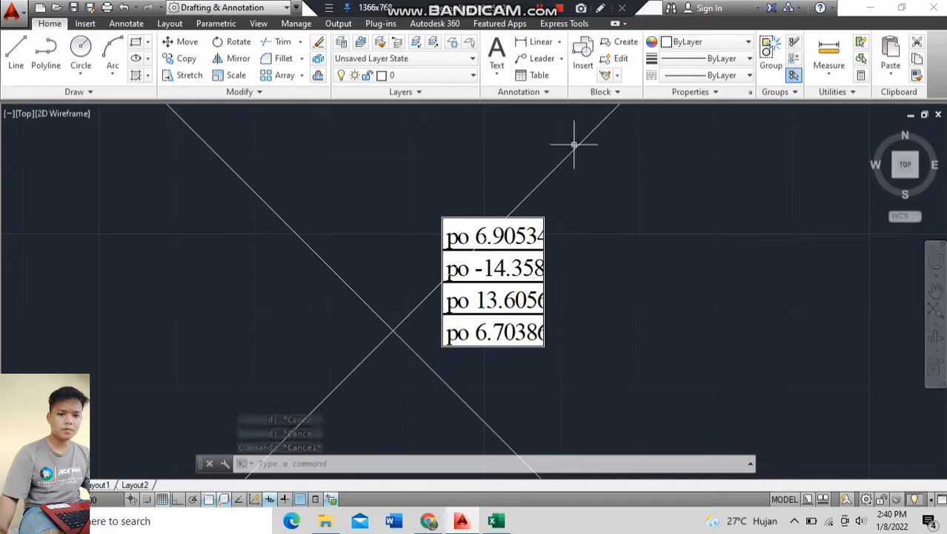
Step: Erase the pasted table of po commands from the drawing
scroll(376, 317, "down", 10)
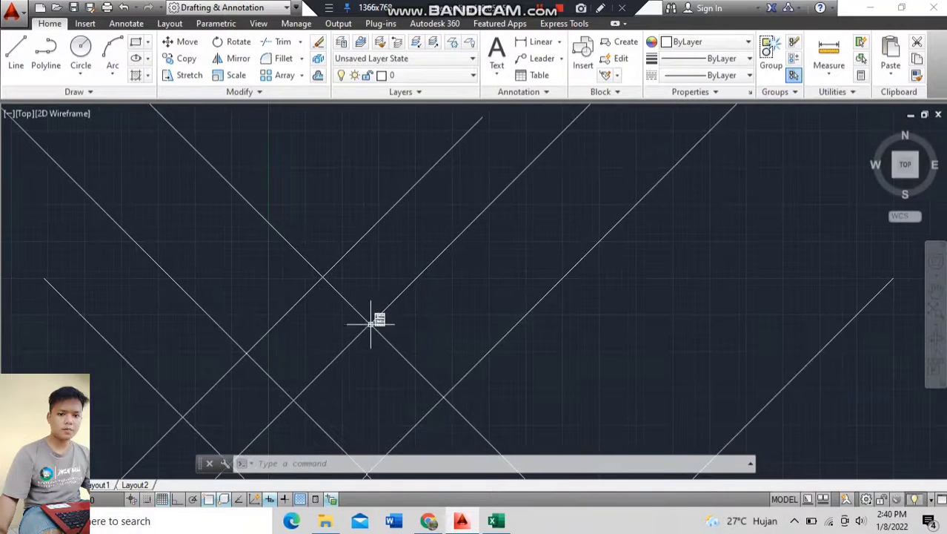
scroll(380, 319, "up", 9)
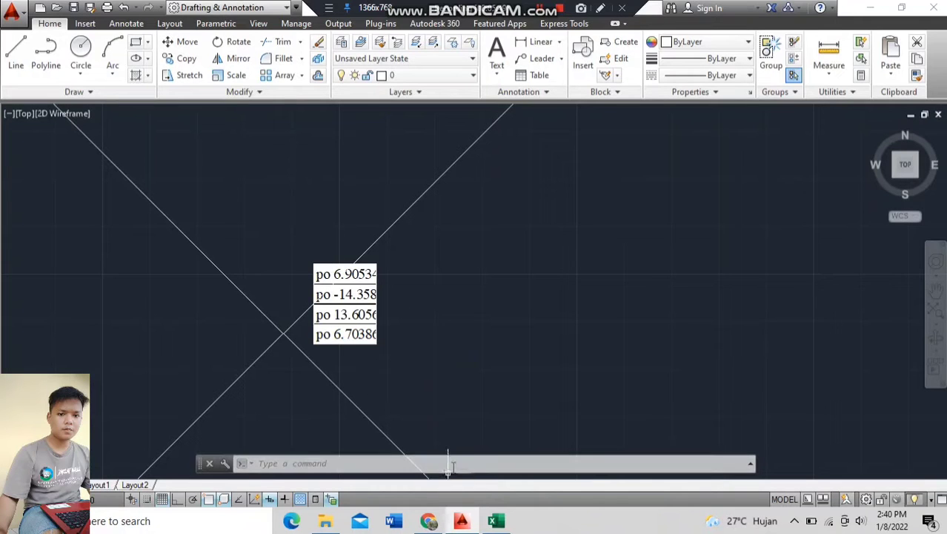
left_click(303, 245)
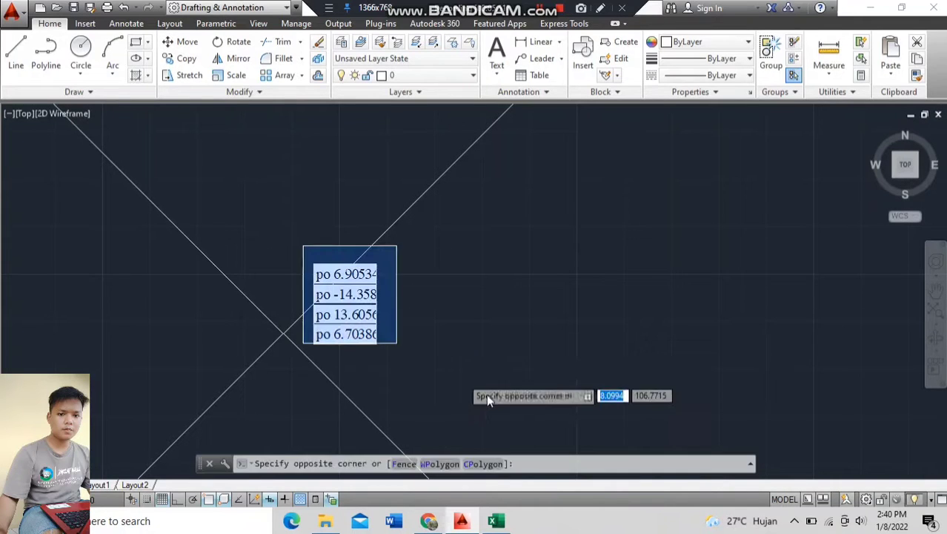
left_click(419, 348)
key("Delete")
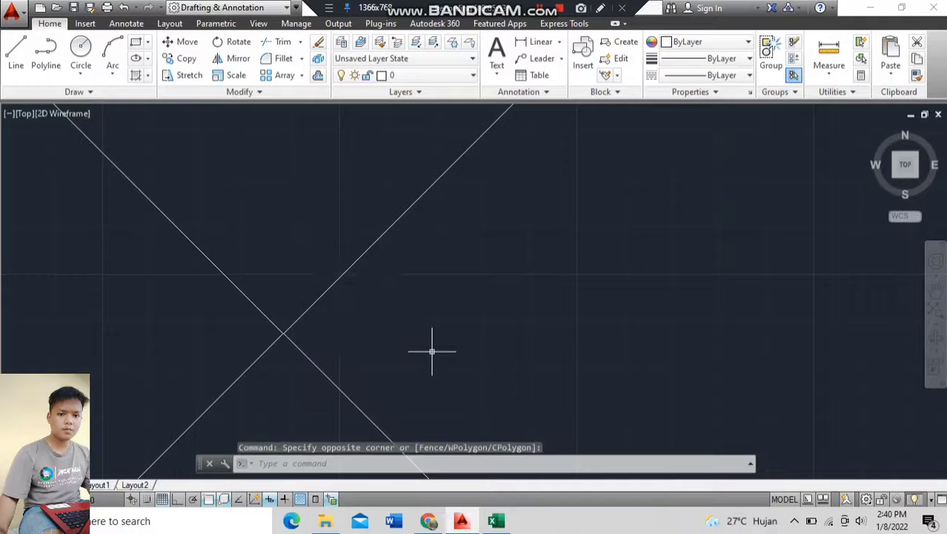
scroll(463, 323, "down", 5)
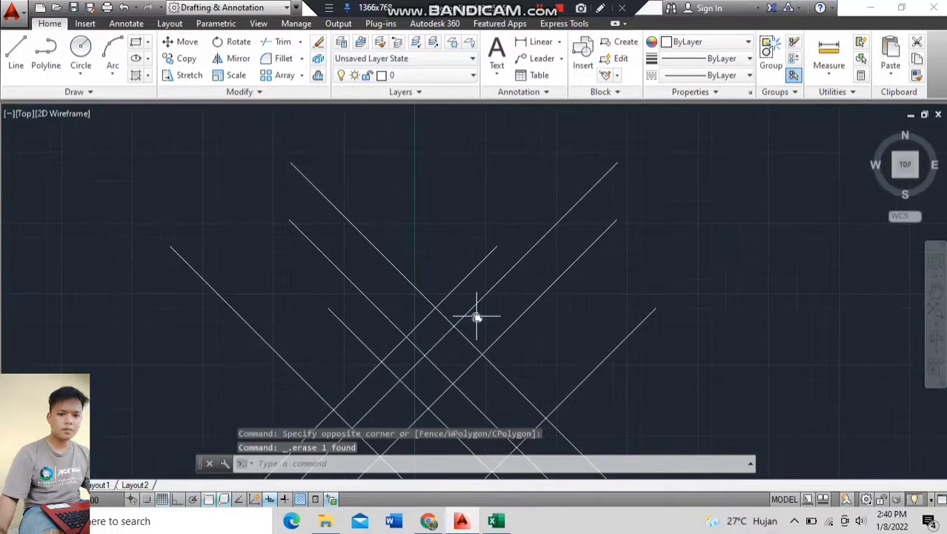
middle_click_drag(478, 312, 530, 209)
left_click(530, 209)
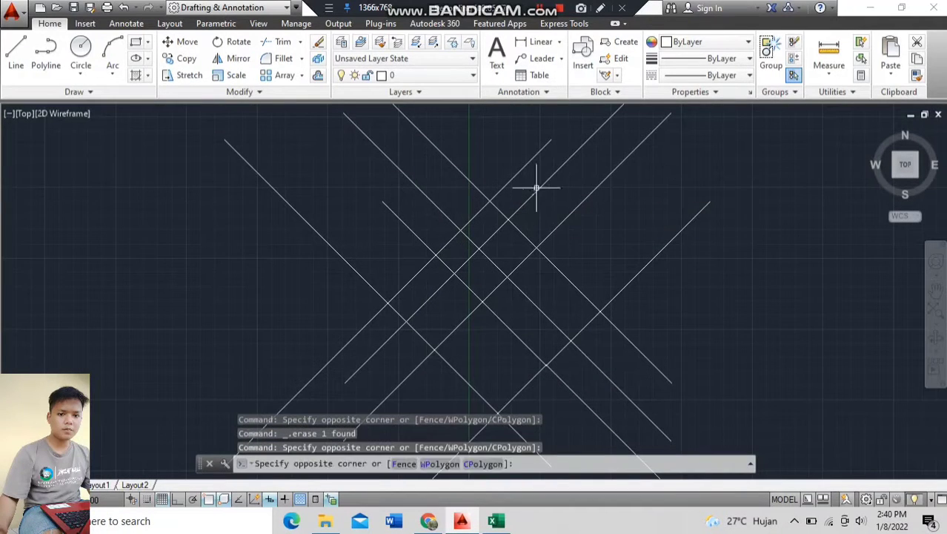
left_click(527, 176)
key("Escape")
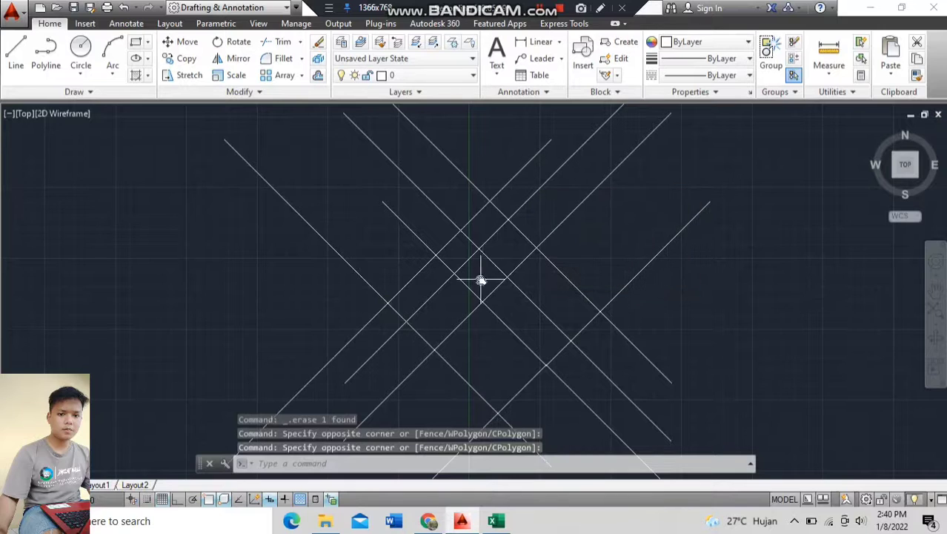
middle_click_drag(482, 280, 499, 222)
key("Escape")
key("Escape")
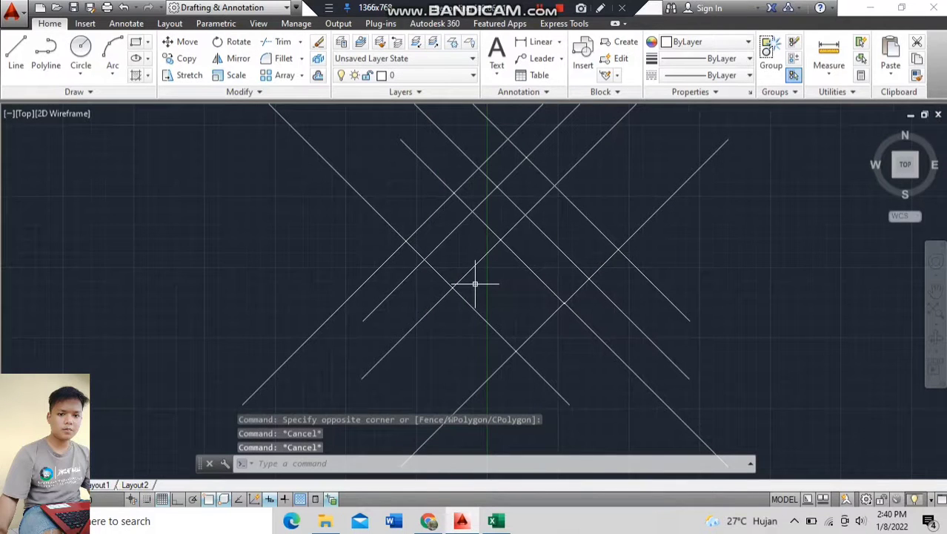
Step: Open the point style settings with DDPTYPE and set the point marker to the circle with a cross through it
type("pty")
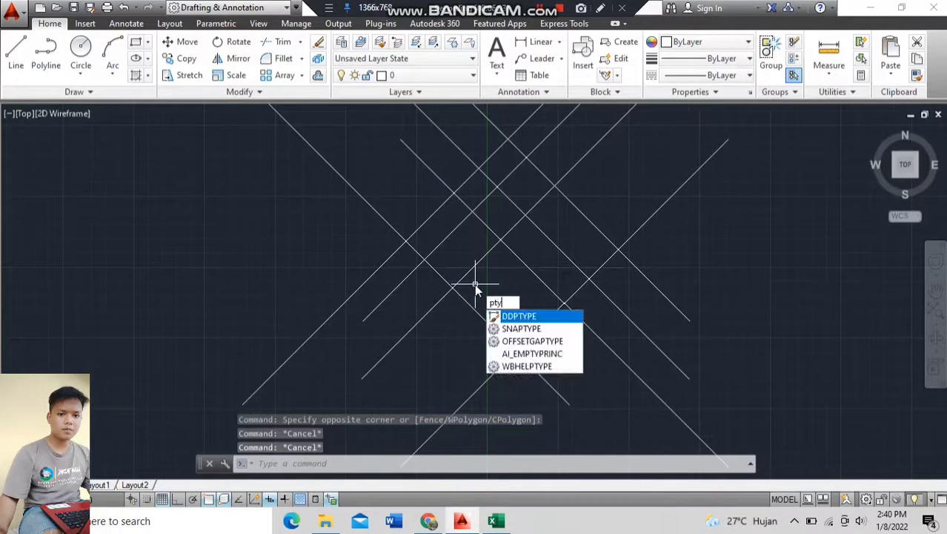
key("Return")
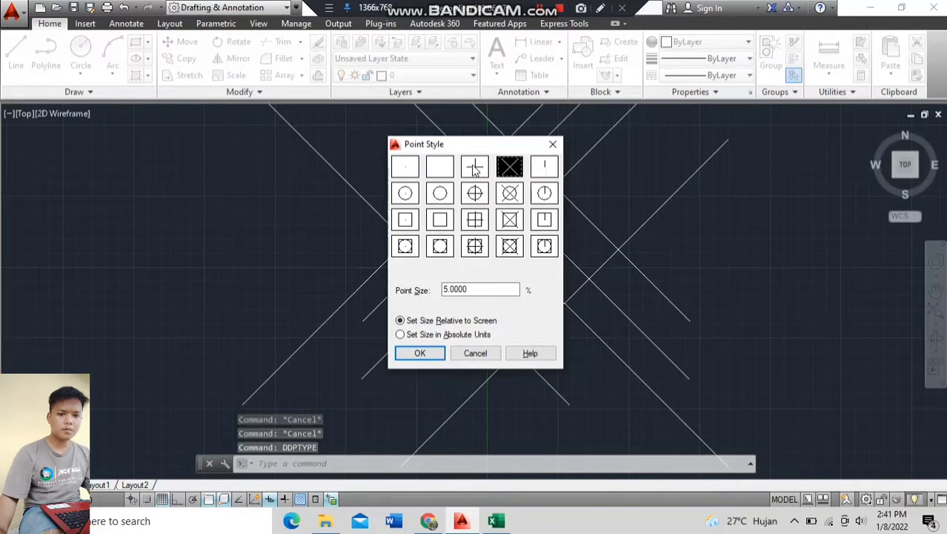
left_click(475, 193)
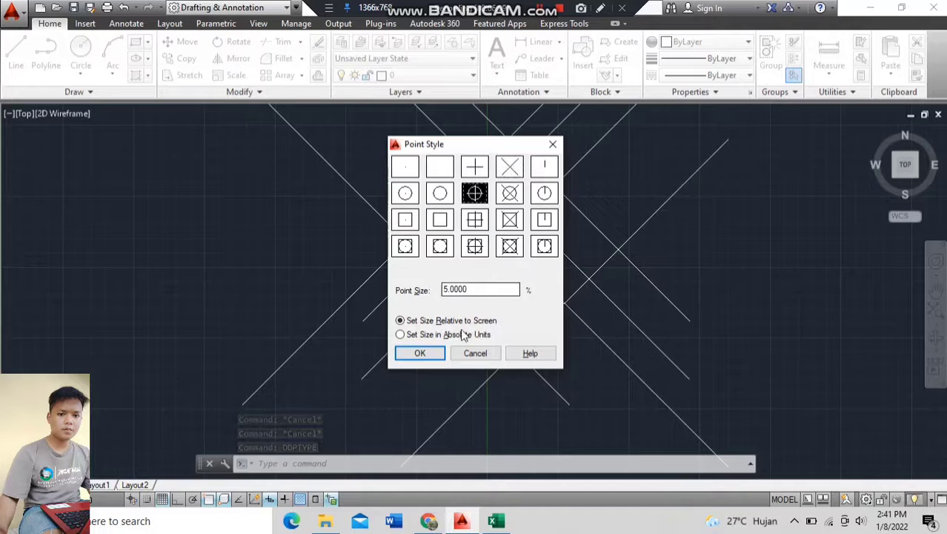
left_click(419, 353)
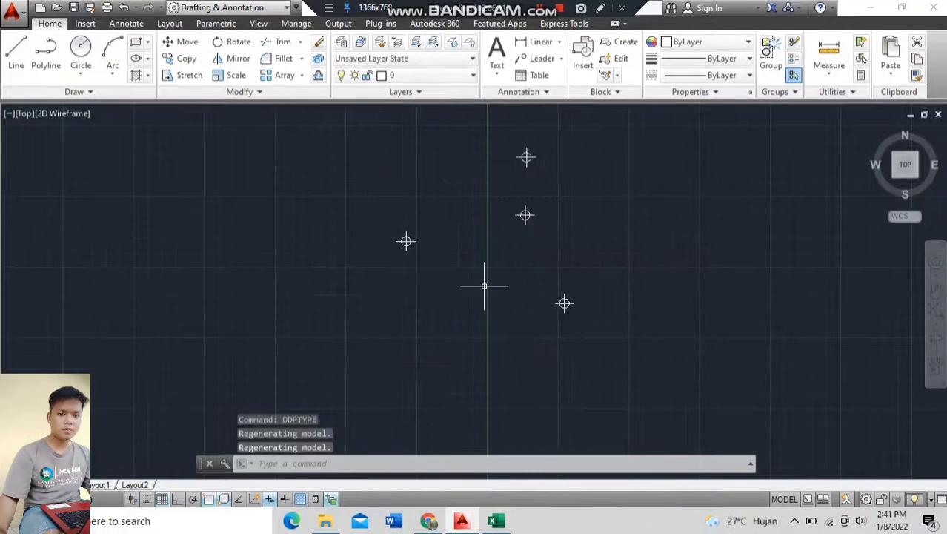
mouse_move(489, 247)
middle_mouse_down()
mouse_move(478, 282)
mouse_move(439, 326)
mouse_move(497, 274)
middle_mouse_up()
scroll(478, 281, "down", 2)
key("Escape")
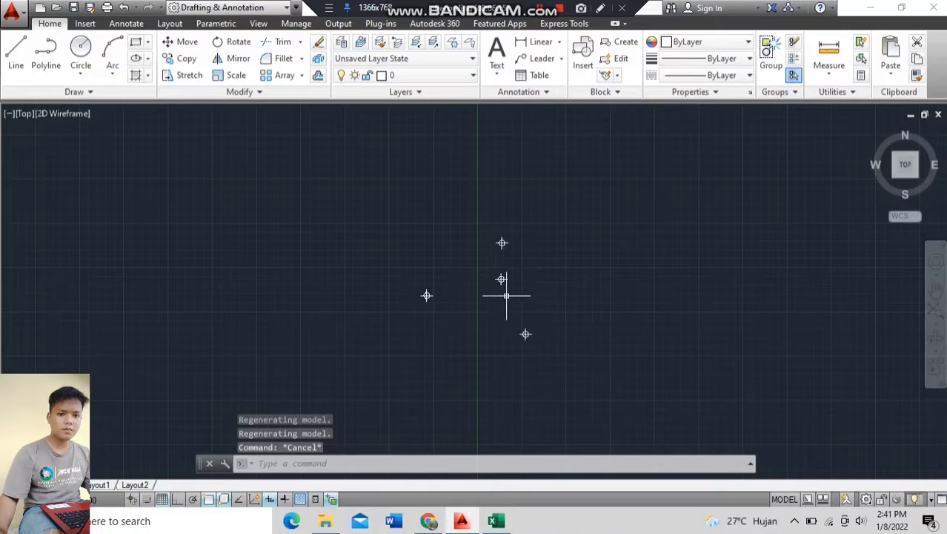
key("Escape")
key("Escape")
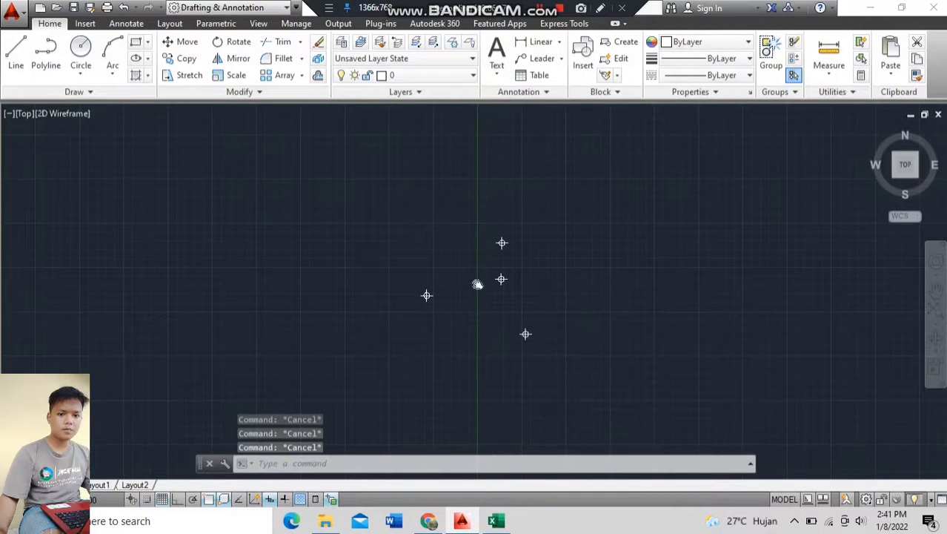
middle_click_drag(478, 284, 480, 286)
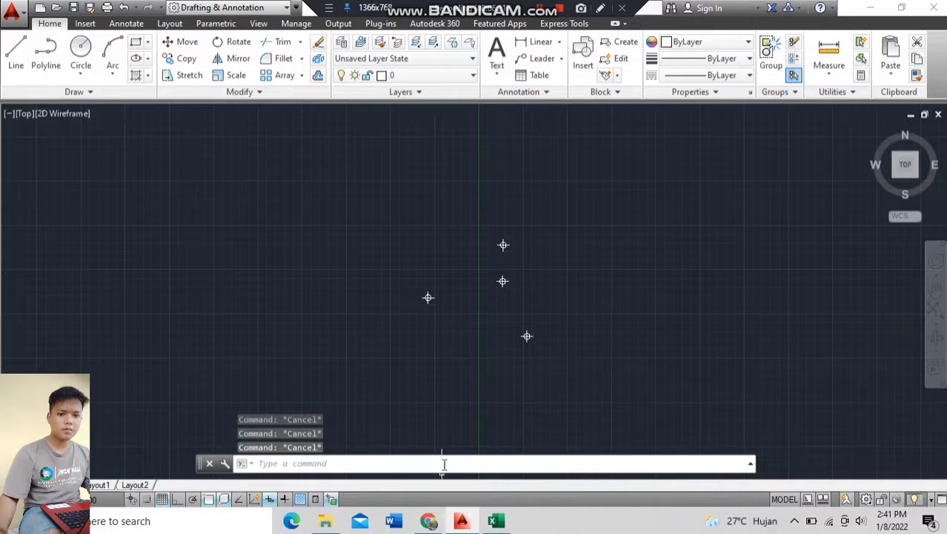
Step: Recheck the copied point commands in Excel, then paste them into the AutoCAD drawing near the points, accepting the OLE text size
left_click(494, 522)
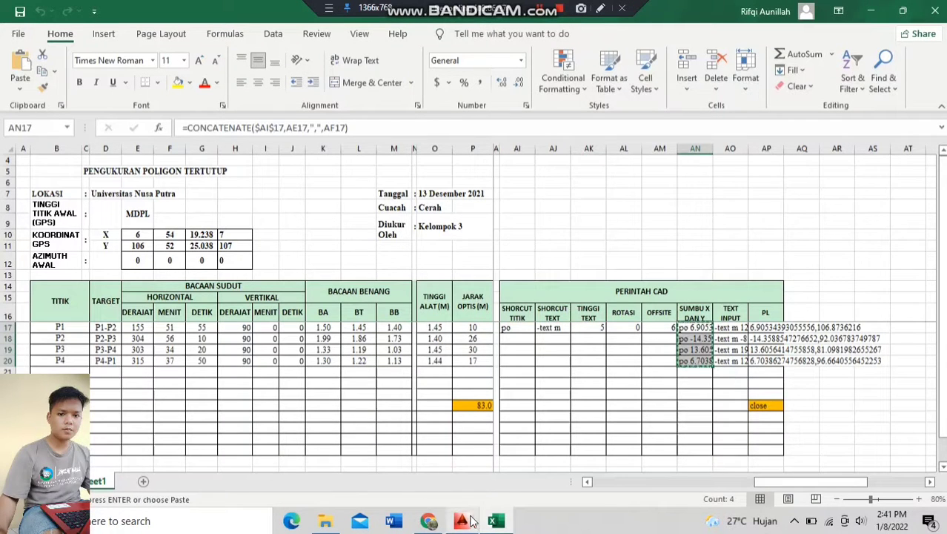
left_click(464, 522)
left_click(433, 267)
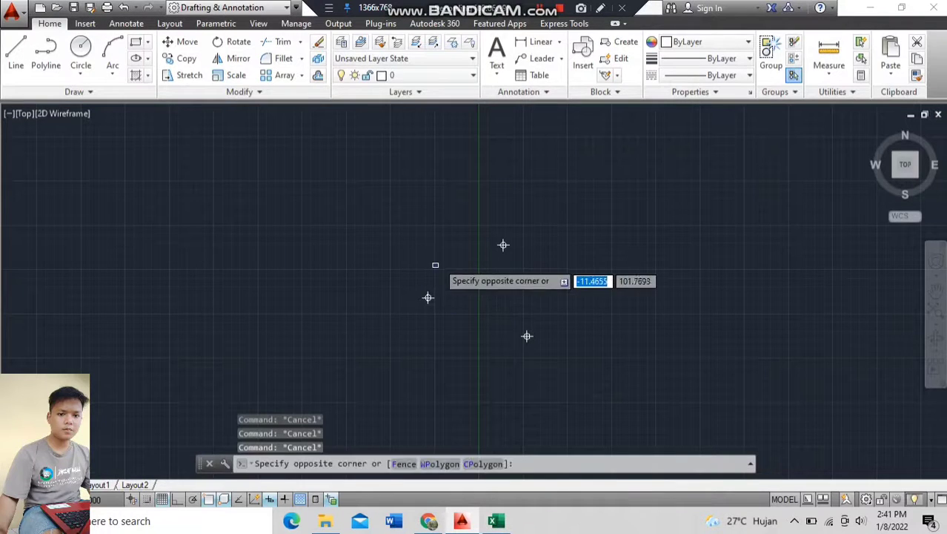
key("Escape")
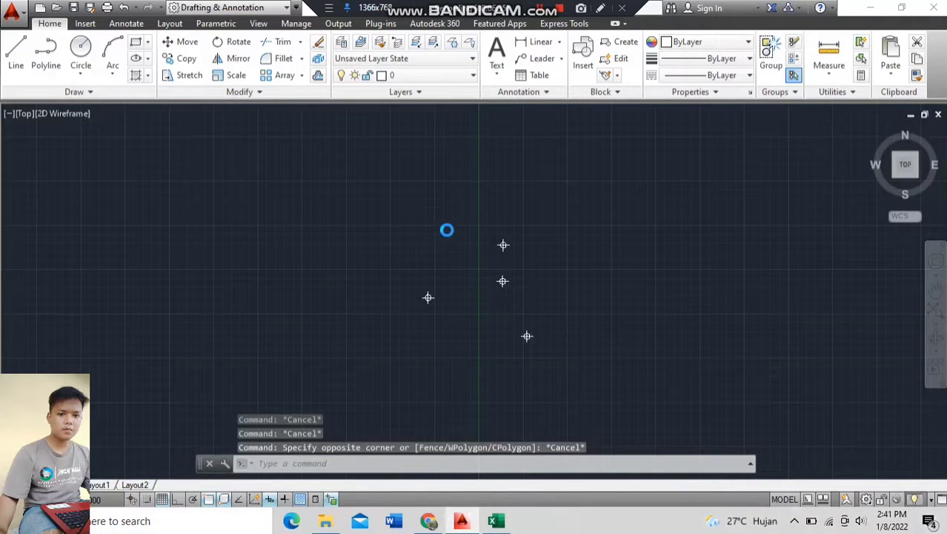
key("ctrl+v")
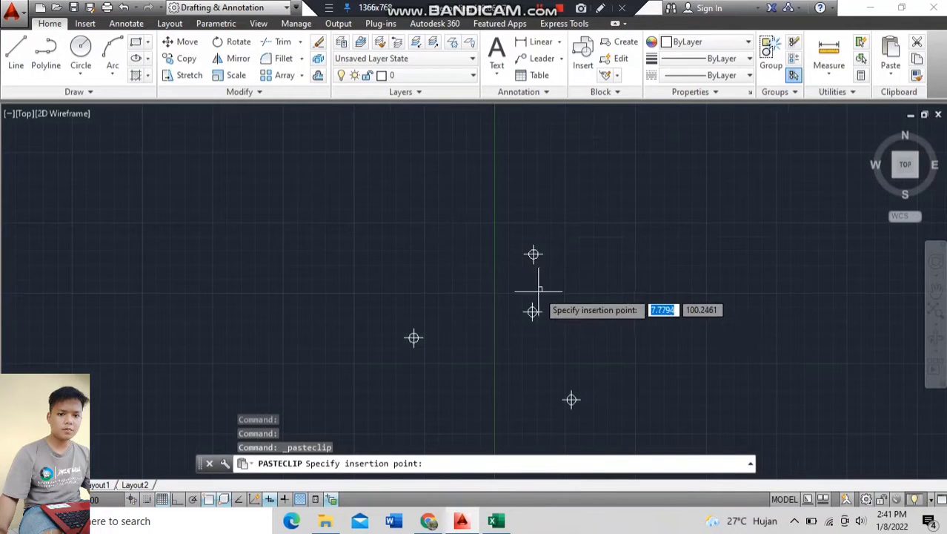
scroll(585, 297, "up", 2)
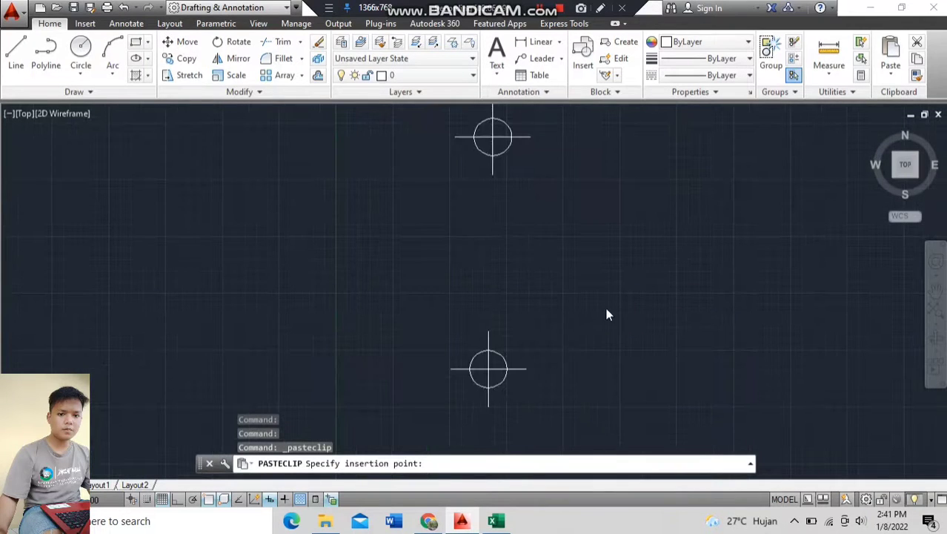
left_click(607, 310)
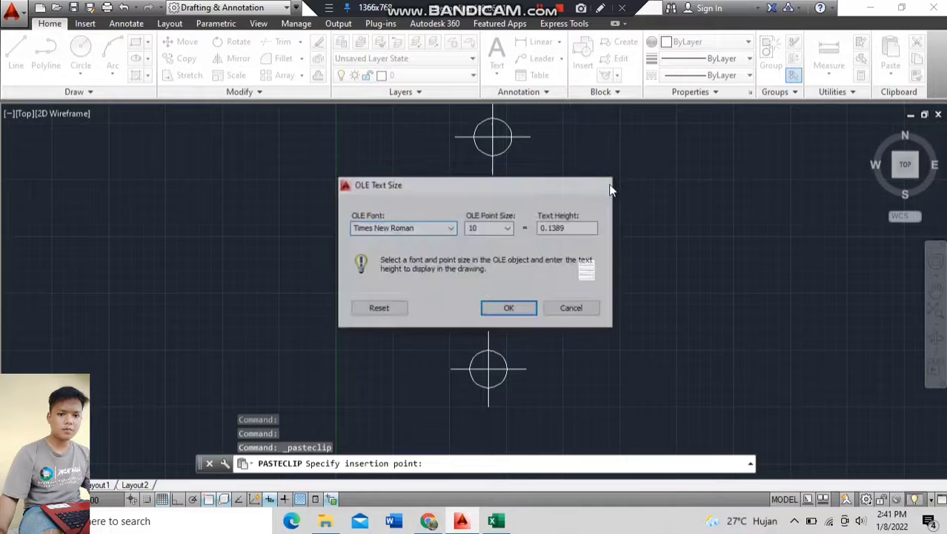
left_click(510, 308)
Step: Erase the newly pasted table of po commands from the drawing
scroll(593, 277, "up", 4)
left_click(628, 328)
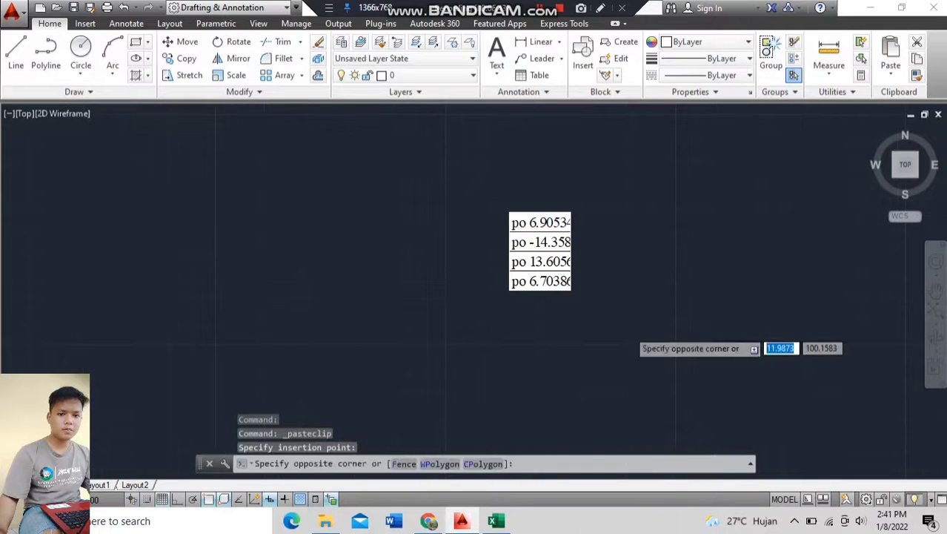
left_click(492, 172)
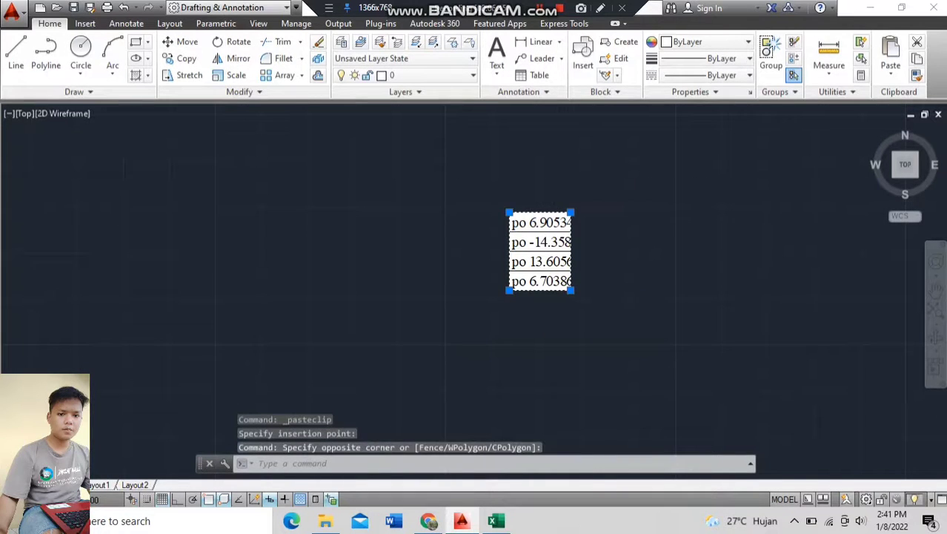
key("Delete")
scroll(421, 188, "down", 4)
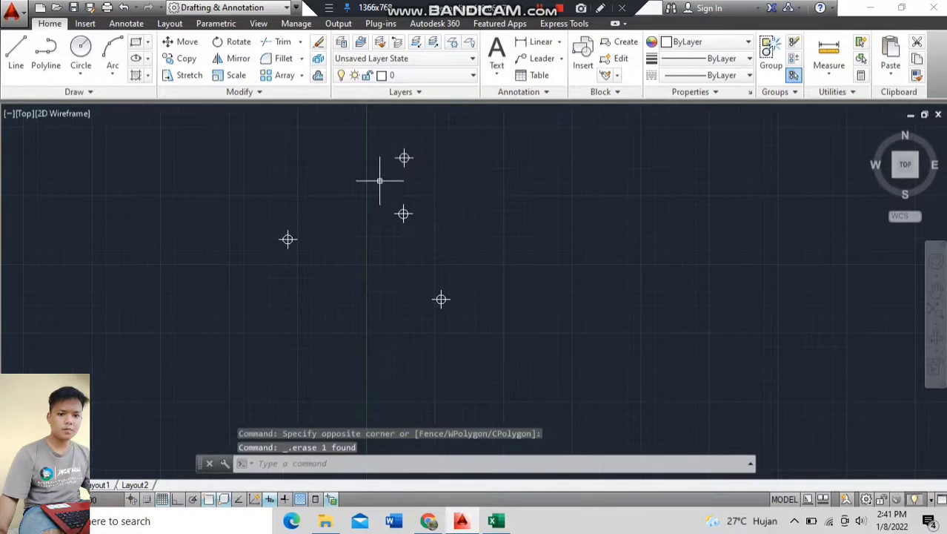
Step: Erase all four existing survey point markers from the drawing
left_click(220, 132)
left_click(591, 378)
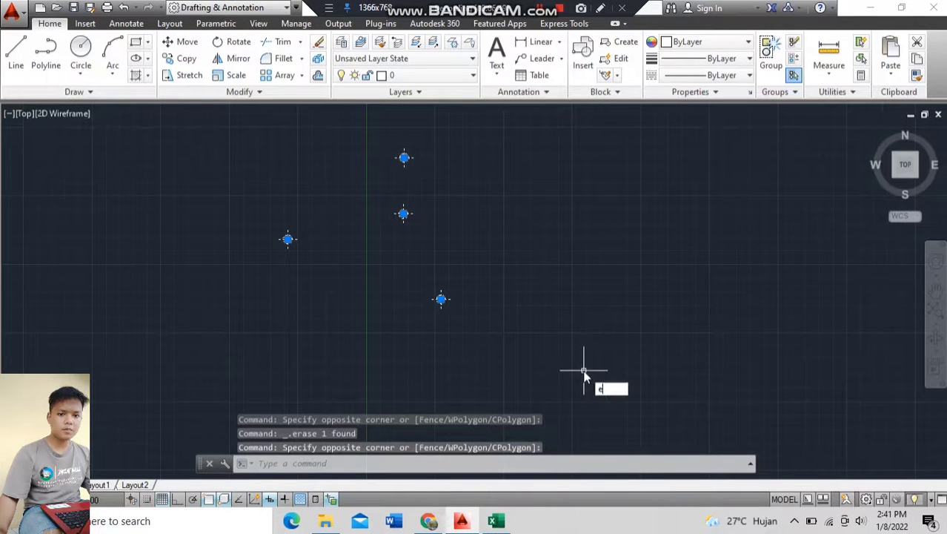
key("Return")
Step: Check the copied po coordinate commands in Excel, then run them at the AutoCAD command line to replot the four points
left_click(505, 525)
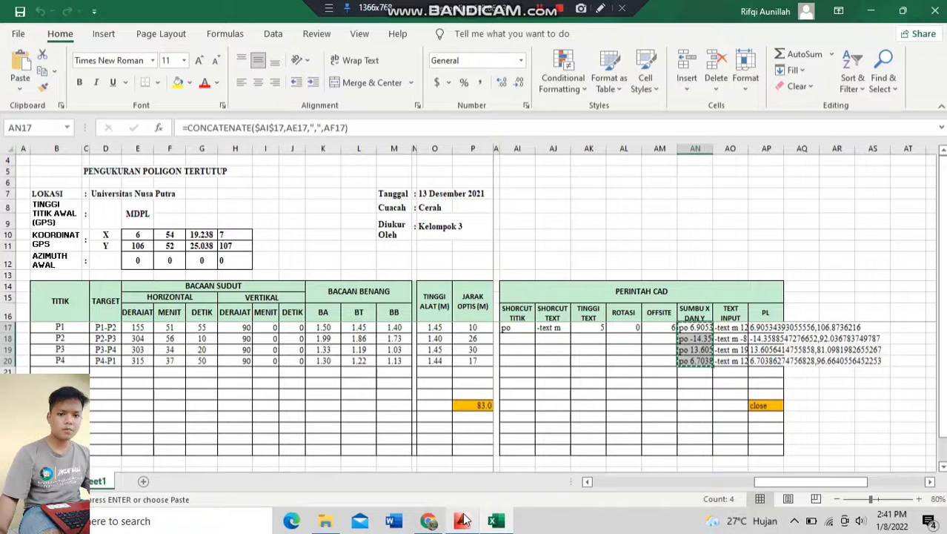
key("alt+Tab")
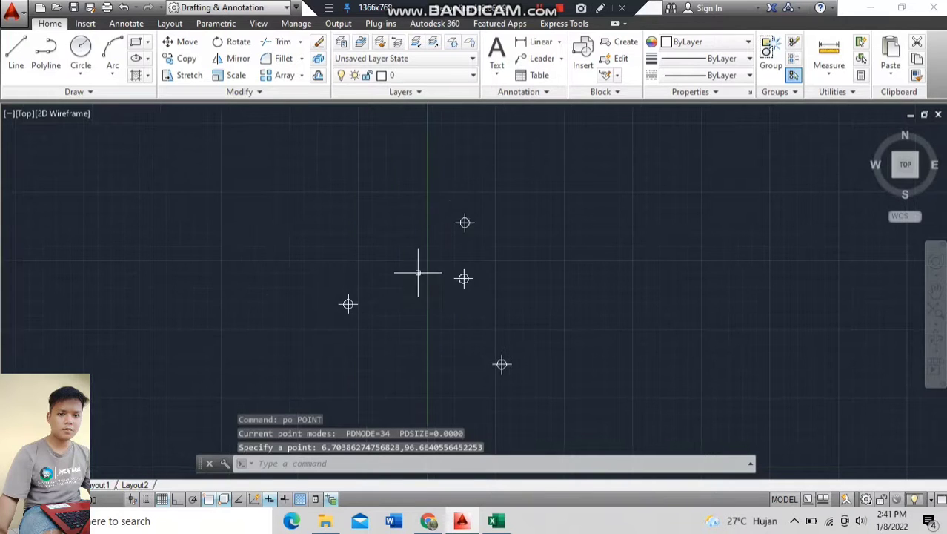
middle_click_drag(581, 270, 469, 242)
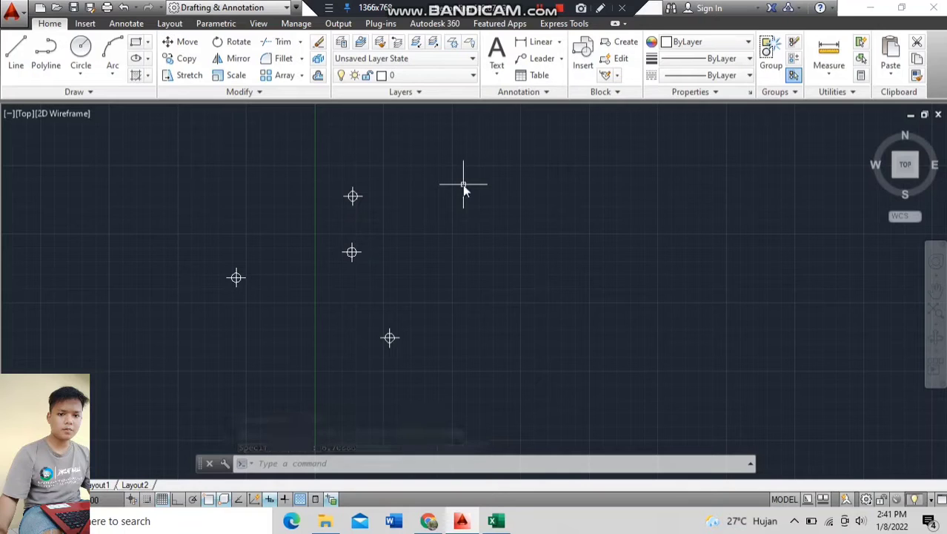
Step: Draw a closed line polygon through the four survey points, starting and ending at the lowest point
type("l")
key("Return")
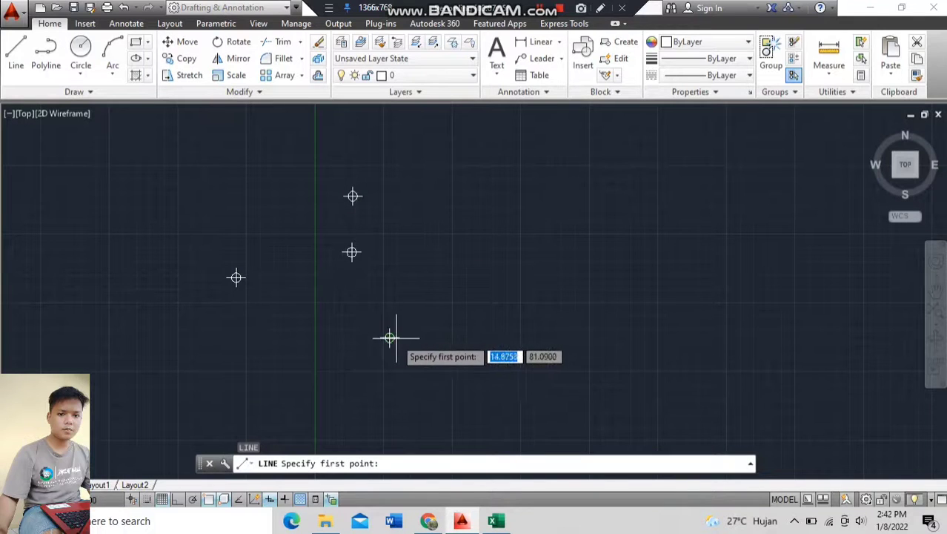
scroll(390, 338, "up", 6)
left_click(378, 332)
scroll(370, 296, "down", 5)
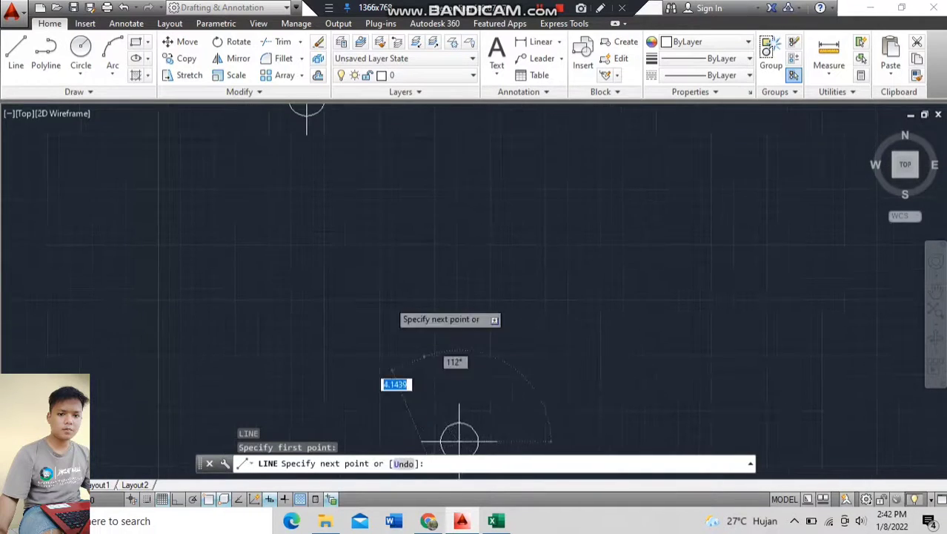
left_click(407, 302)
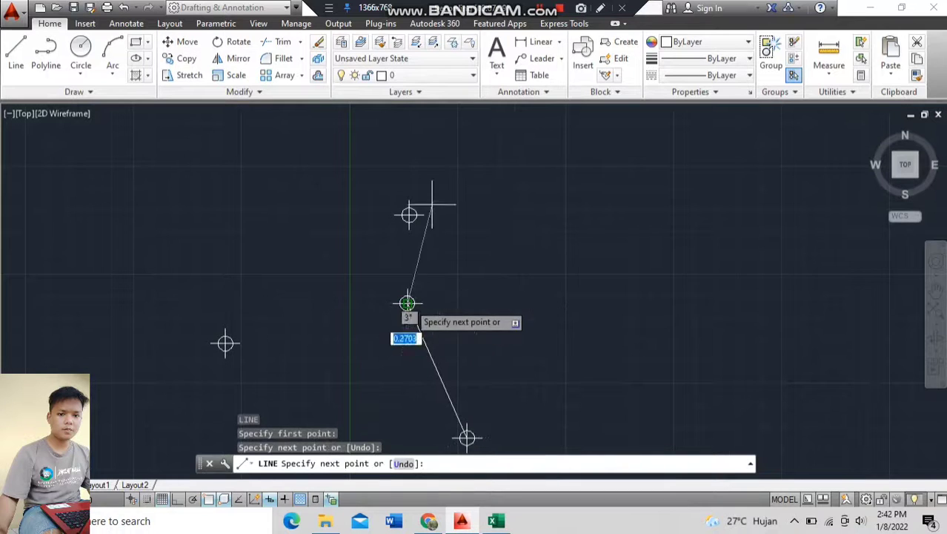
left_click(409, 215)
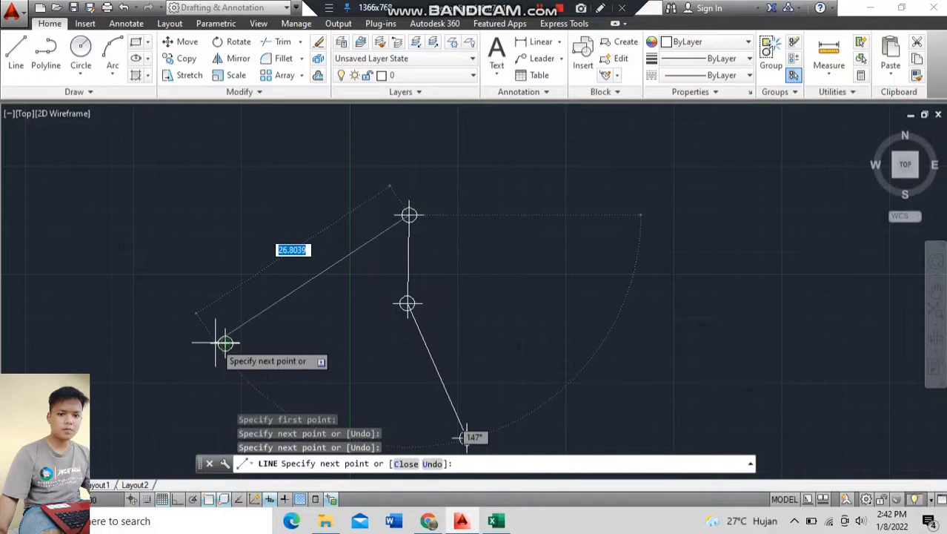
left_click(225, 343)
left_click(226, 343)
middle_click_drag(381, 406, 378, 322)
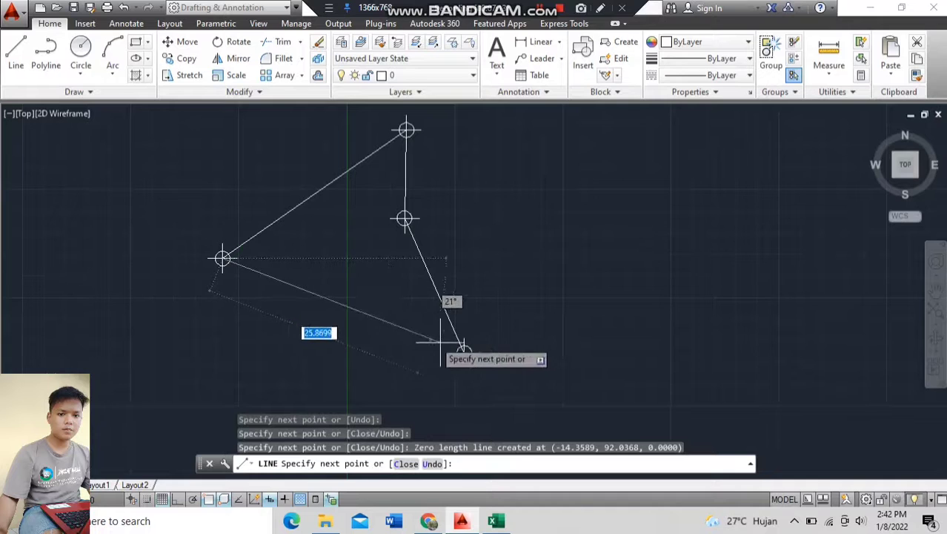
left_click(464, 352)
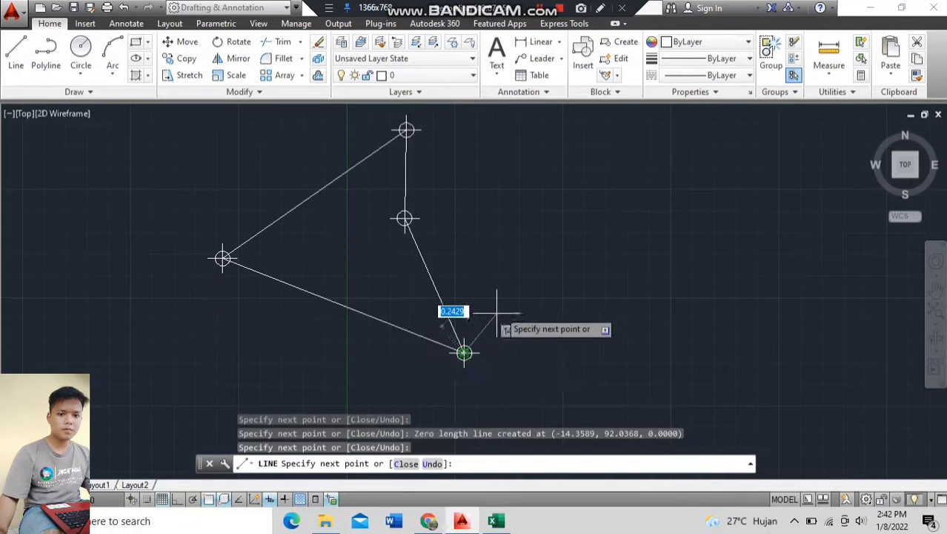
key("Escape")
Step: Attach the image aser with IMAGEATTACH, using the full path, on-screen insertion point and scale, and rotation angle 0
scroll(498, 320, "down", 2)
middle_click_drag(548, 261, 495, 311)
scroll(539, 281, "down", 3)
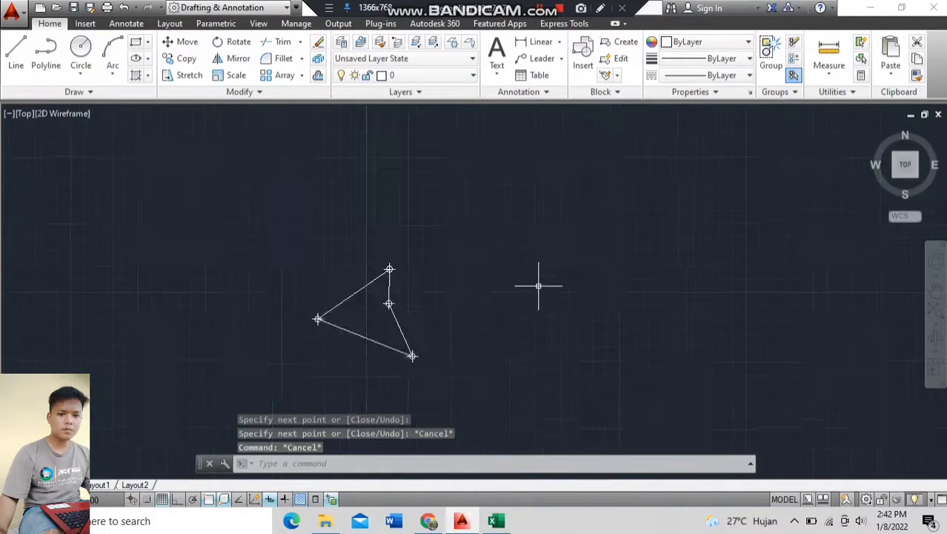
middle_click_drag(607, 273, 510, 269)
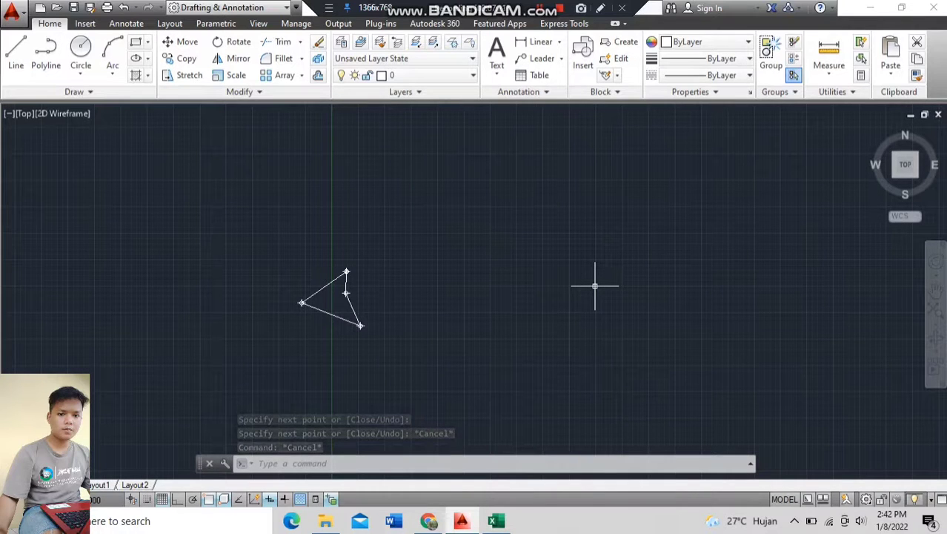
type("IAT")
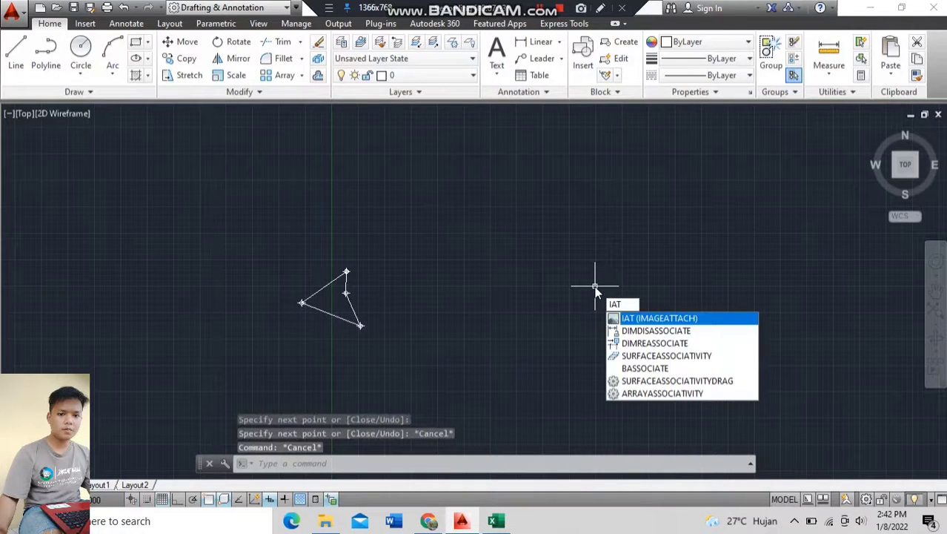
key("Return")
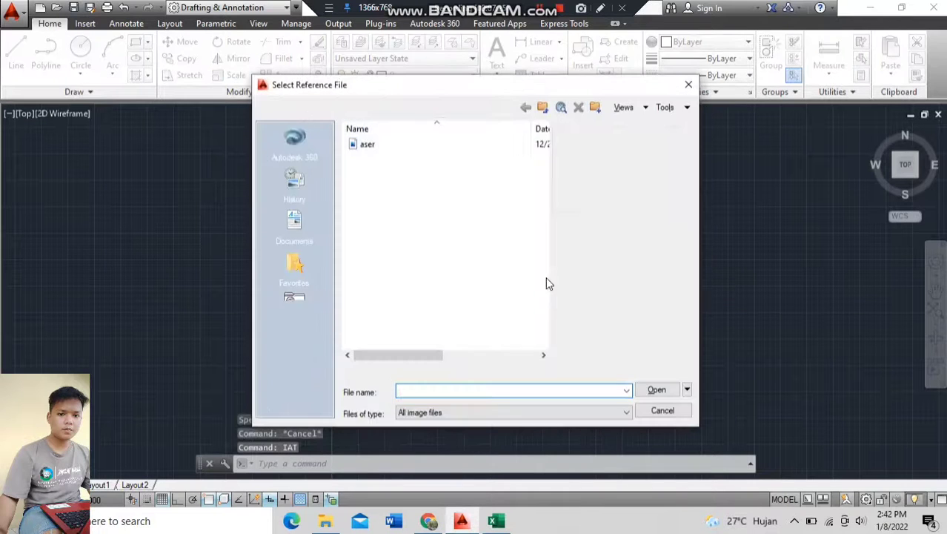
double_click(466, 148)
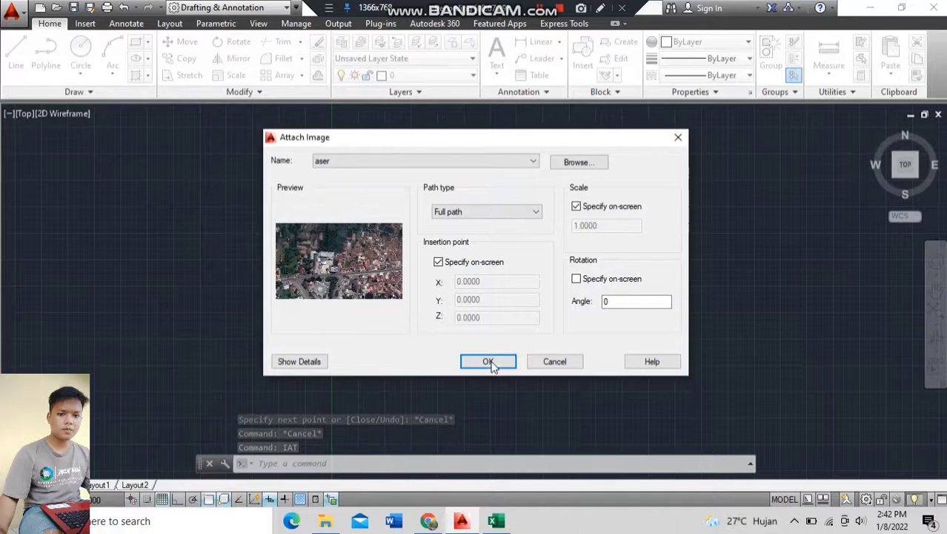
left_click(489, 362)
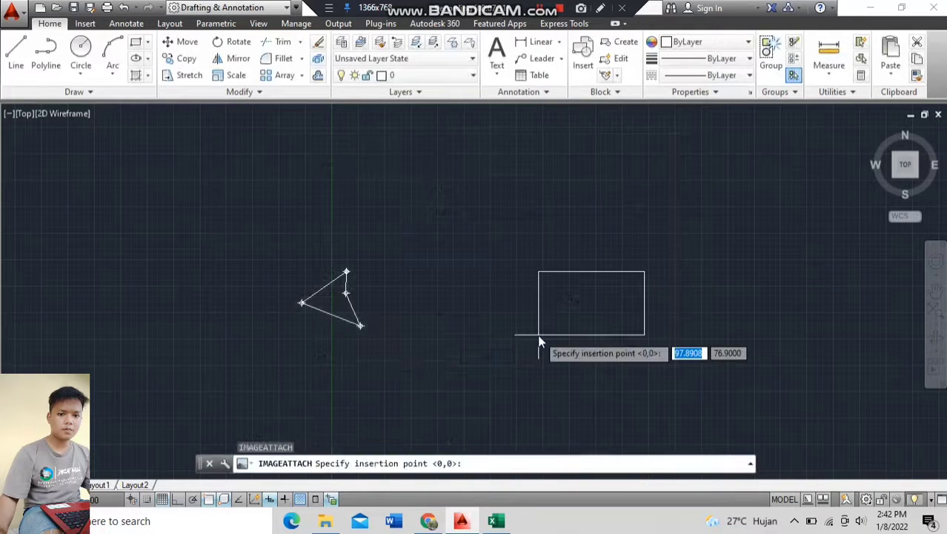
Step: Place the attached image by entering 1 for the insertion point and 10 for the scale factor
type("1")
key("Return")
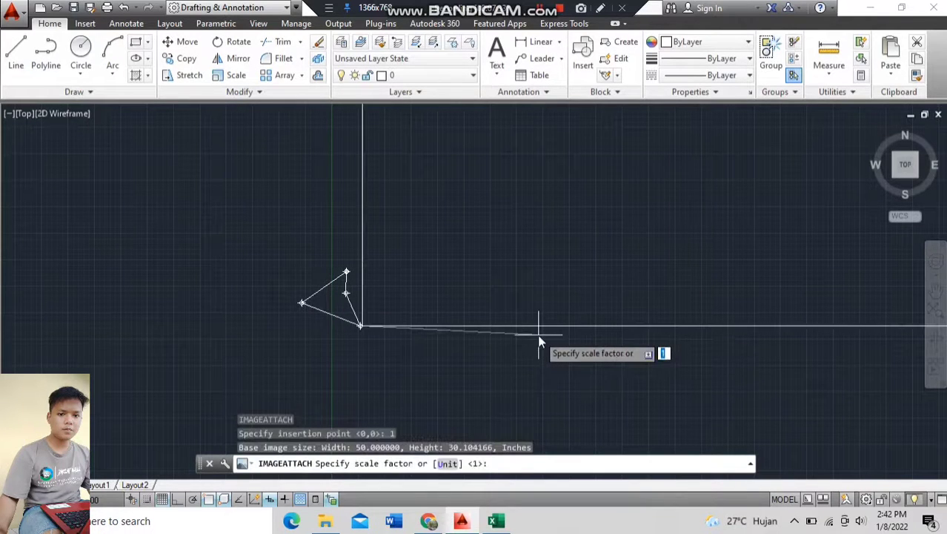
type("10")
key("Return")
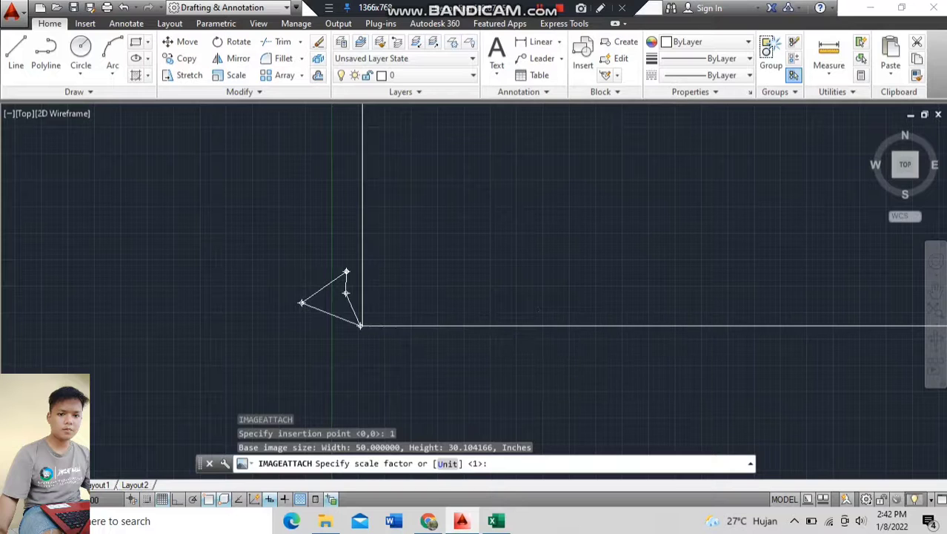
scroll(573, 302, "down", 4)
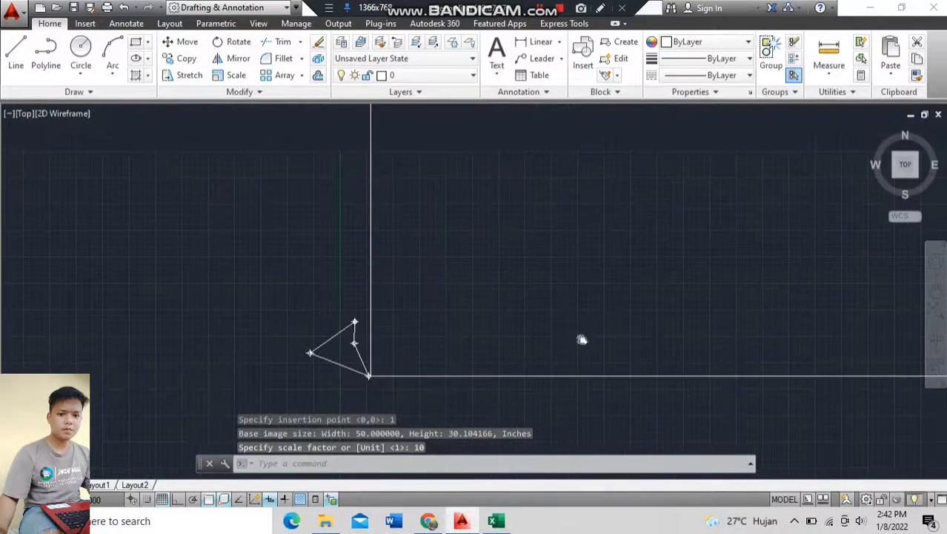
left_click(435, 294)
left_click(496, 339)
type("m")
key("Return")
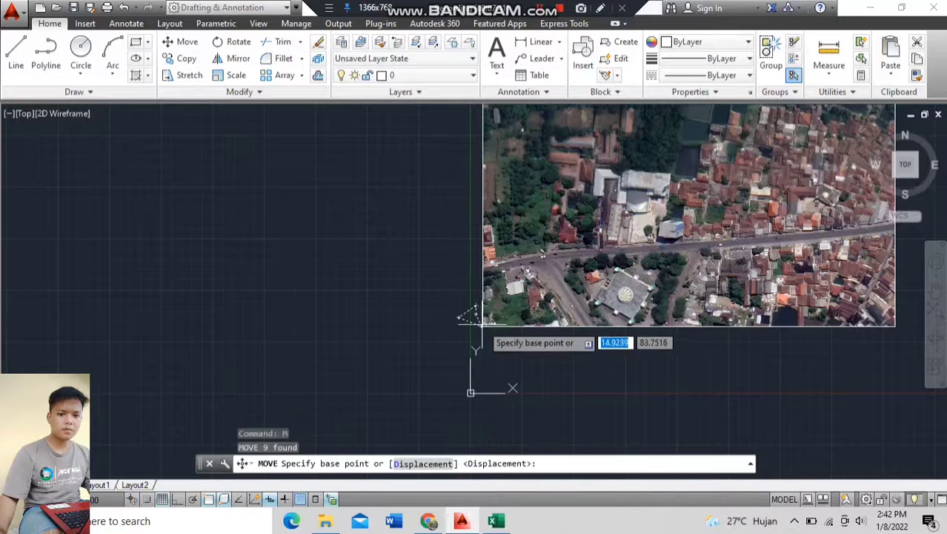
key("Escape")
key("Escape")
key("Escape")
left_click(442, 288)
left_click(489, 332)
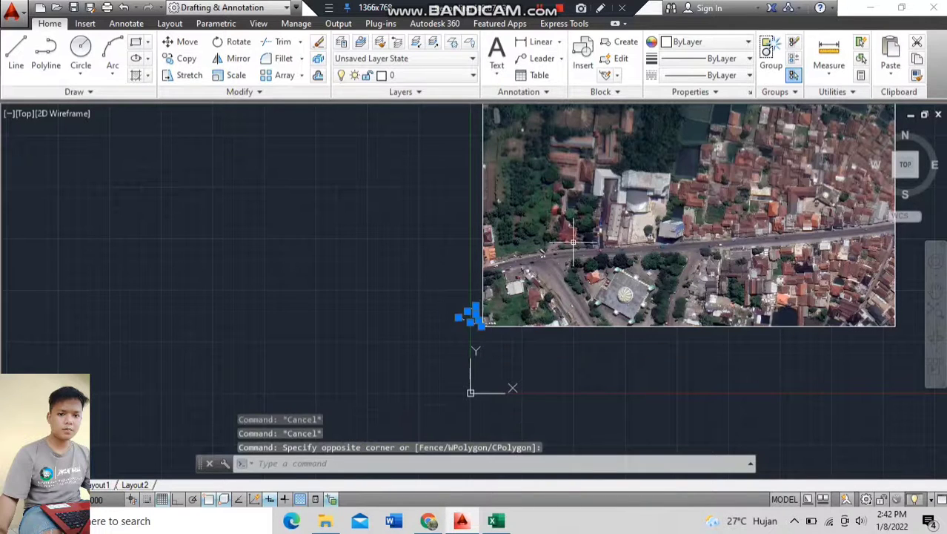
key("Escape")
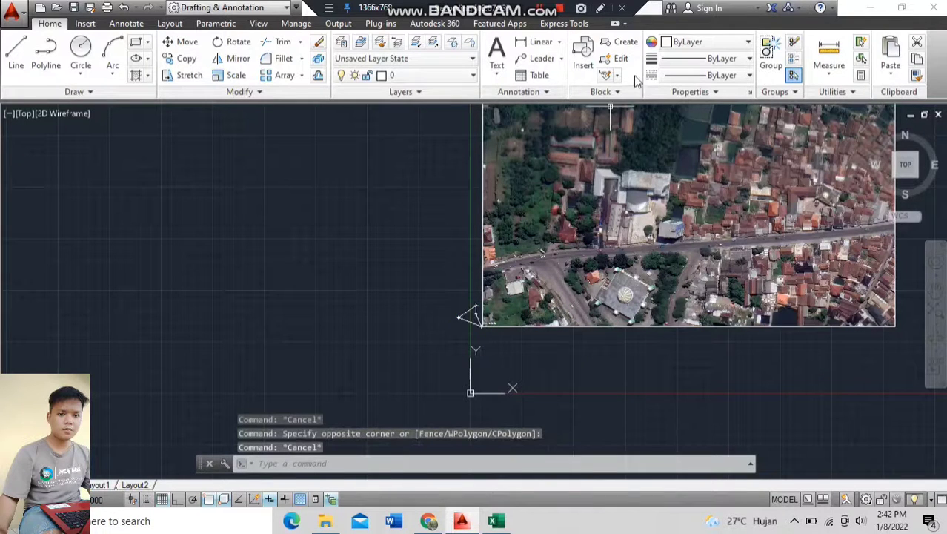
Step: Set the current object color to Green
left_click(690, 46)
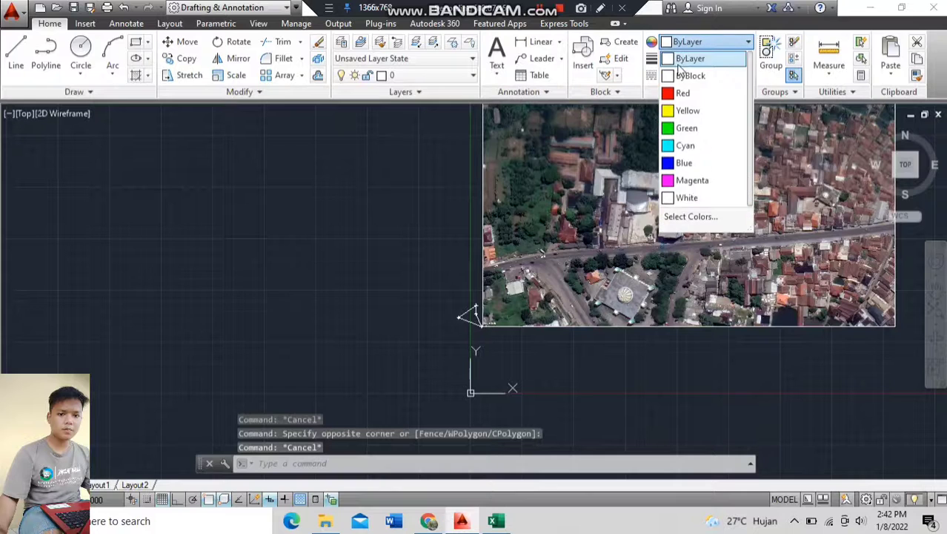
left_click(687, 129)
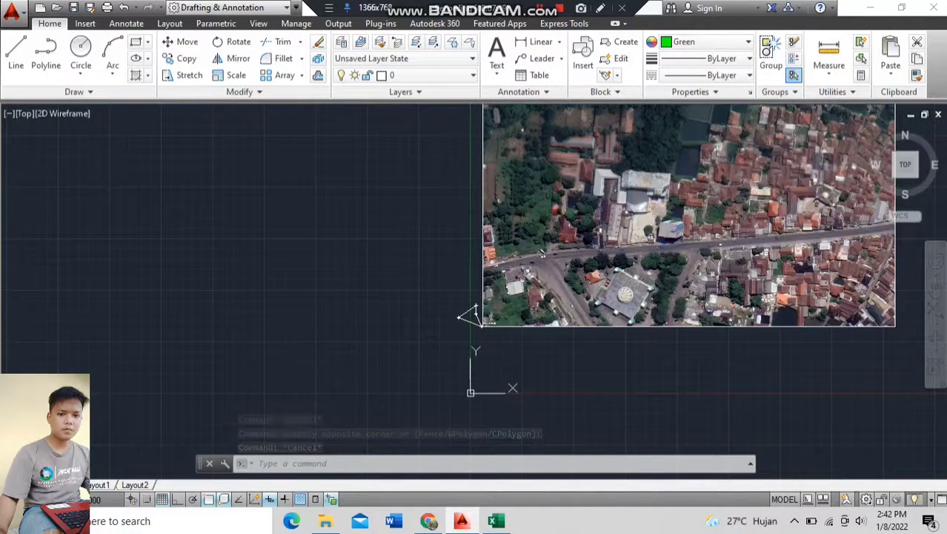
key("Escape")
key("Escape")
left_click(445, 249)
left_click(492, 350)
key("Escape")
key("Escape")
Step: Select the polygon with its points and try to recolor it by choosing ByLayer in the color selection of layer 0
left_click(409, 273)
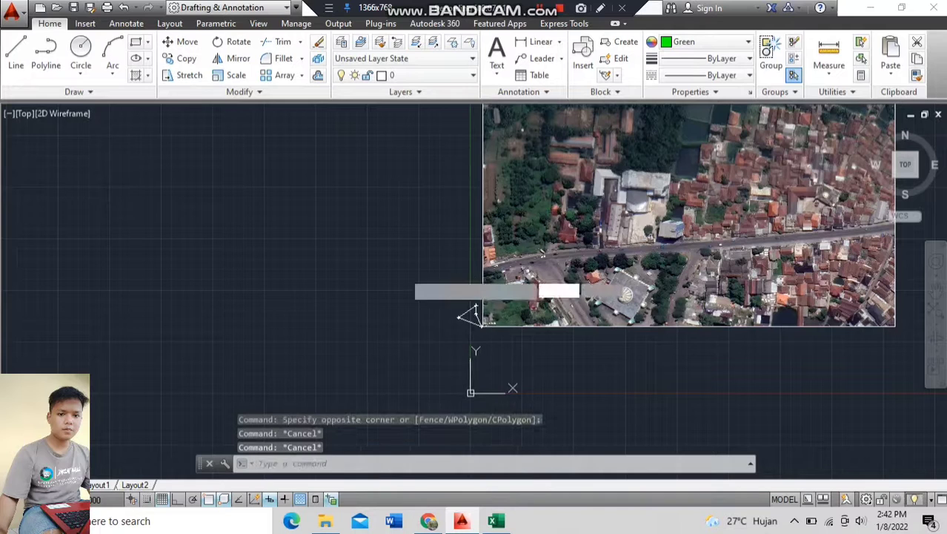
left_click(499, 334)
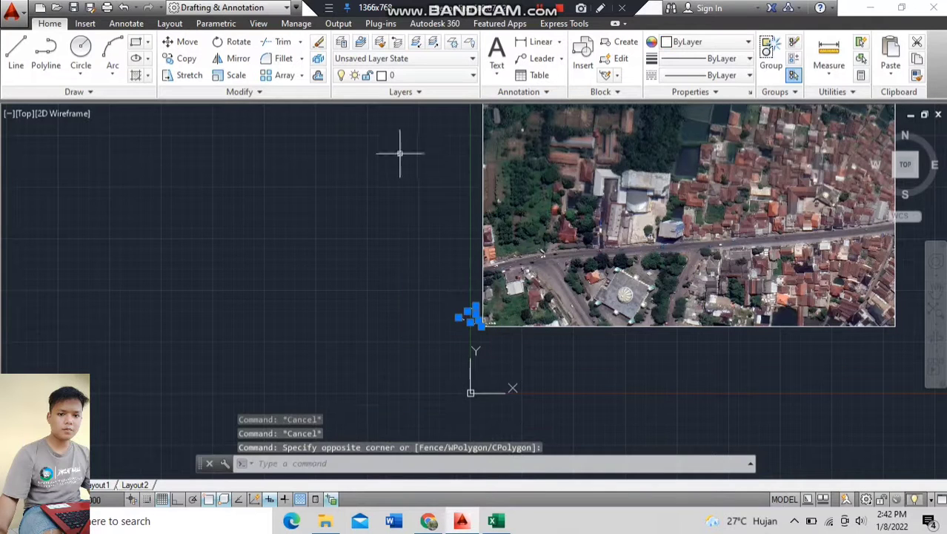
left_click(381, 77)
left_click(385, 94)
left_click(384, 94)
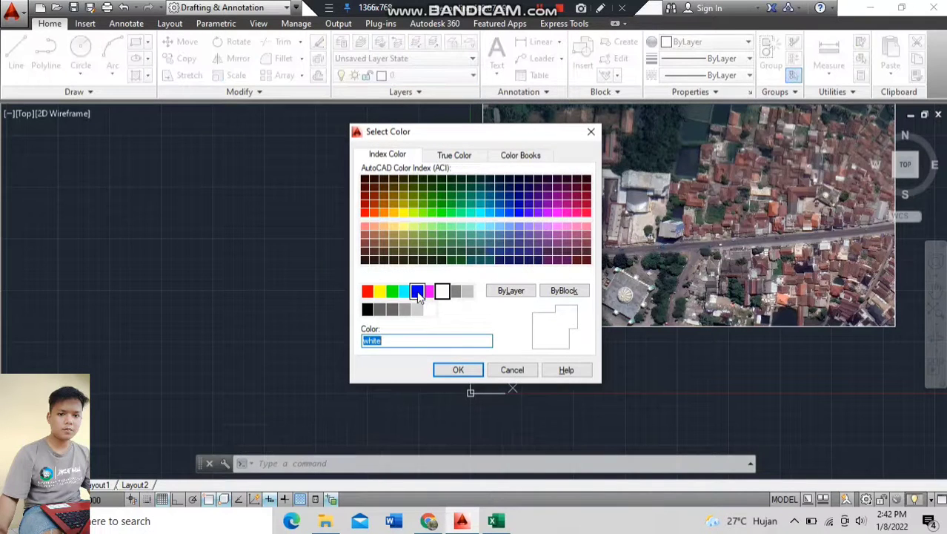
left_click(510, 290)
left_click(457, 369)
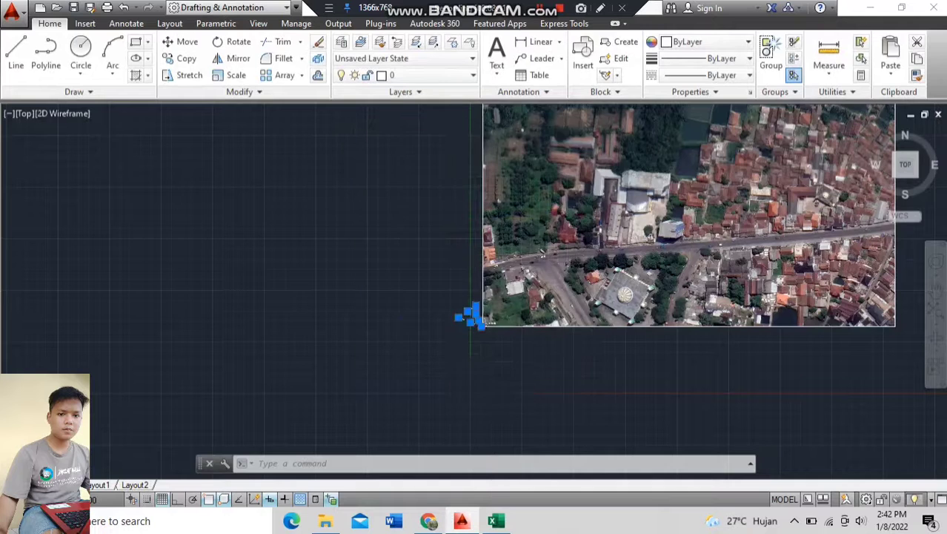
Step: Reset the current object color from Green to ByLayer, and change it to ByBlock
scroll(469, 312, "up", 2)
scroll(468, 311, "up", 3)
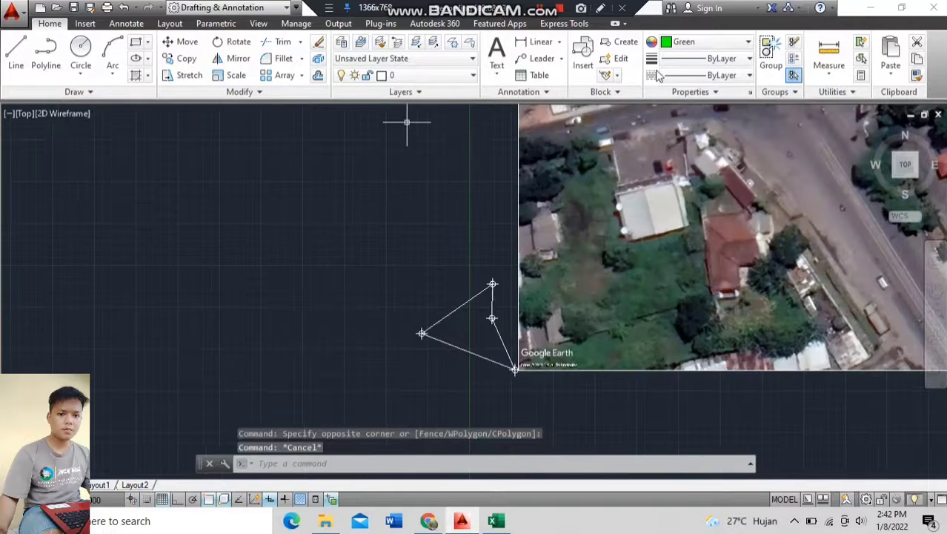
left_click(678, 42)
left_click(678, 56)
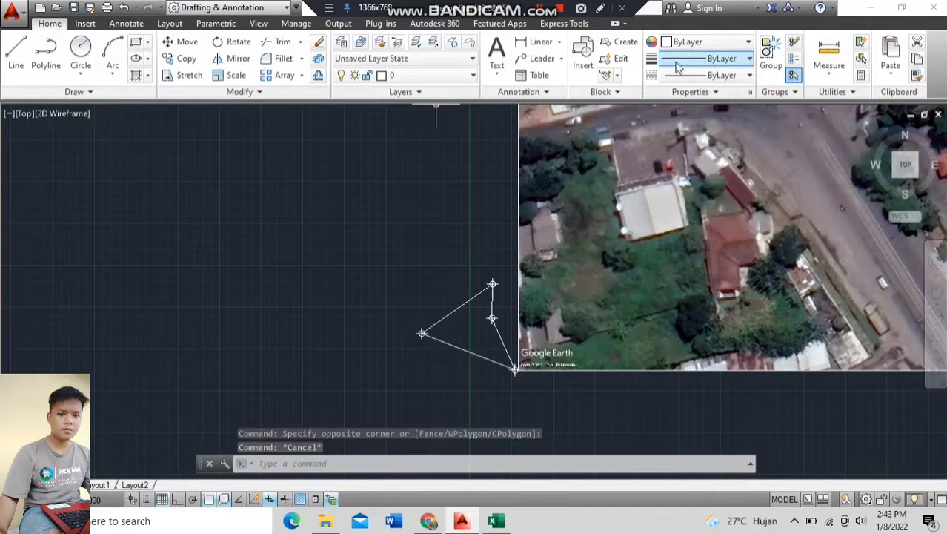
left_click(694, 44)
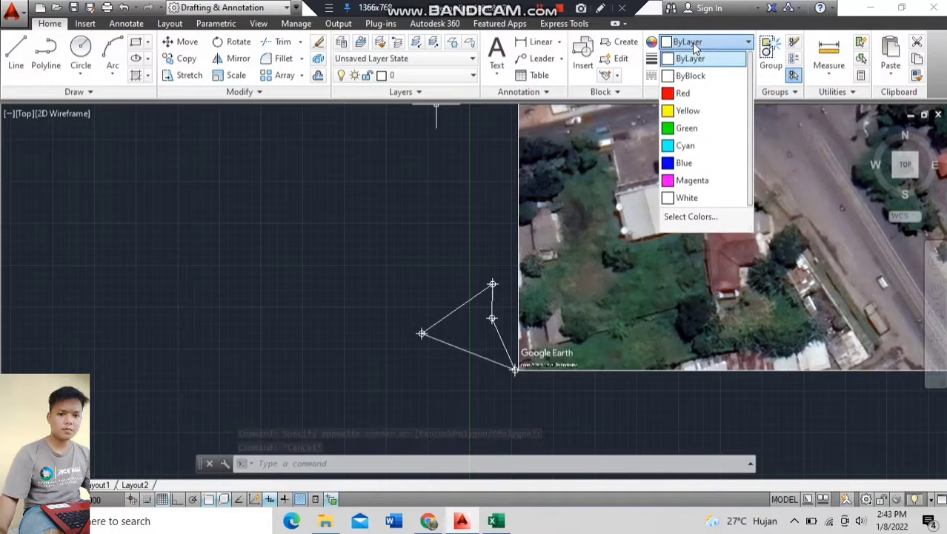
left_click(697, 74)
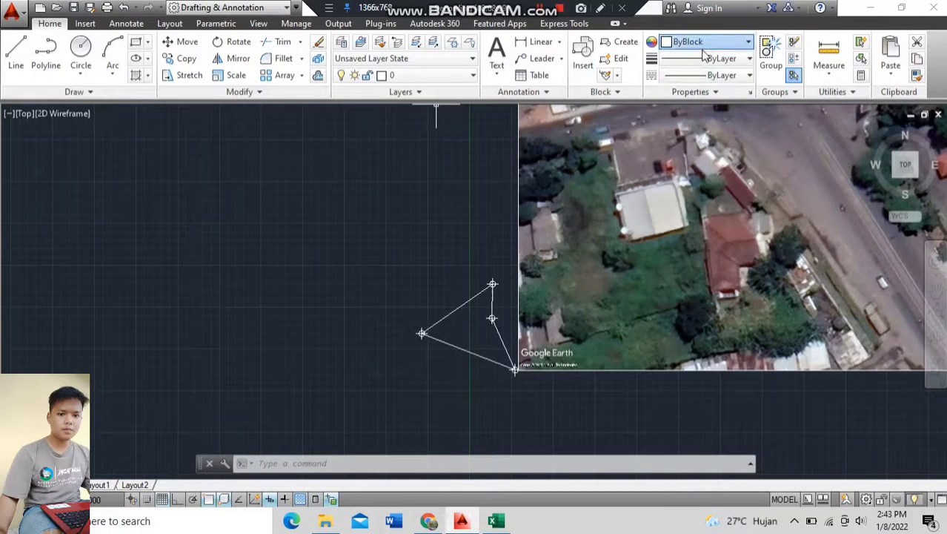
Step: Reset the current object color to ByLayer and set the color of layer 0 to blue
left_click(704, 43)
left_click(704, 58)
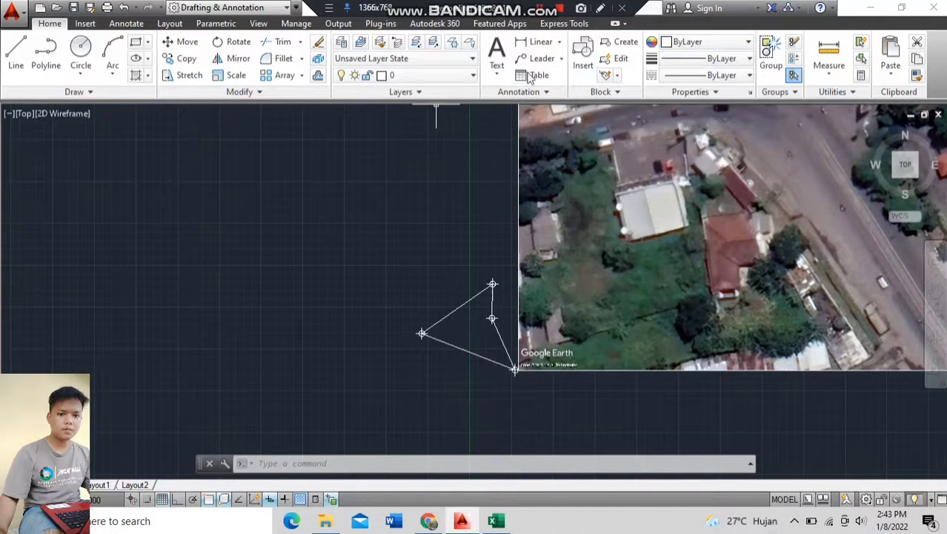
left_click(381, 75)
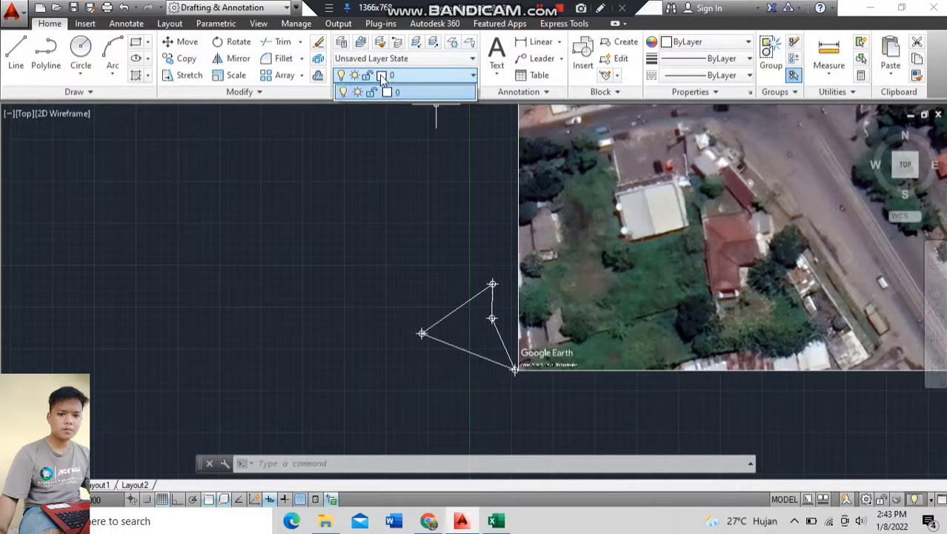
left_click(386, 93)
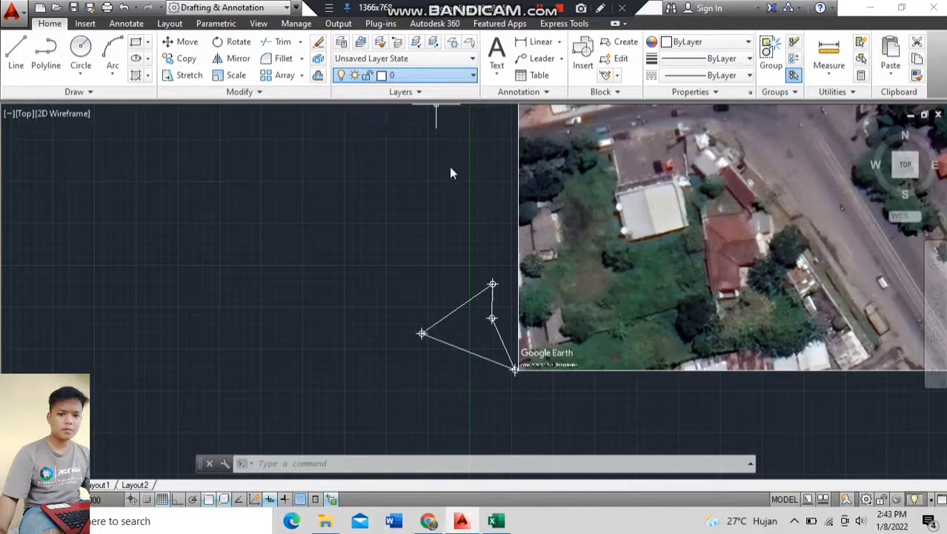
left_click(419, 297)
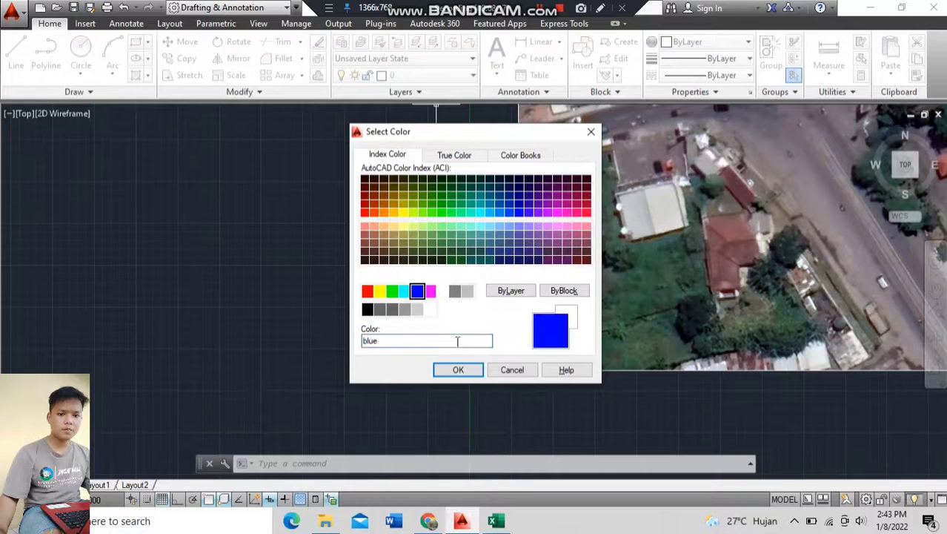
left_click(458, 370)
key("Escape")
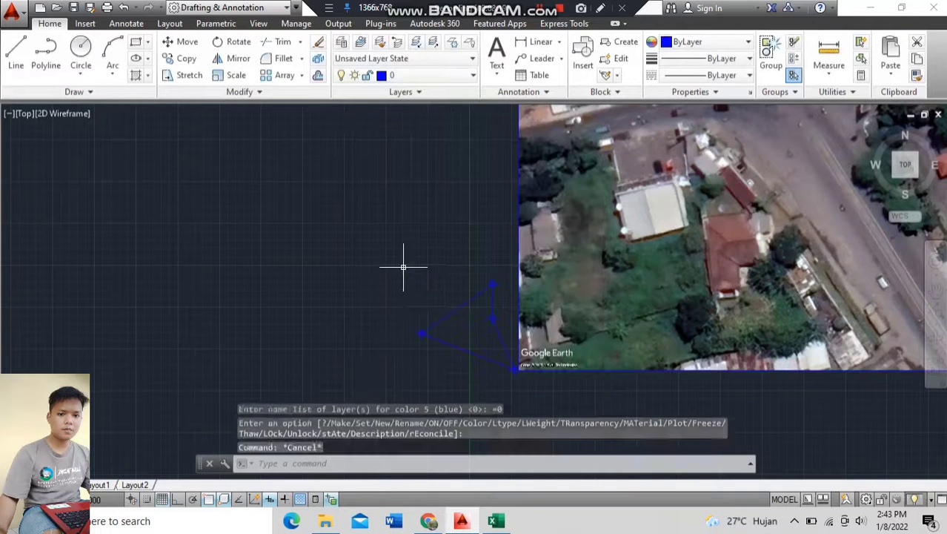
Step: Move the polygon with its points onto the paved yard north of the main road in the aerial image
middle_click_drag(434, 305, 411, 249)
key("Escape")
scroll(473, 308, "down", 2)
left_click(418, 228)
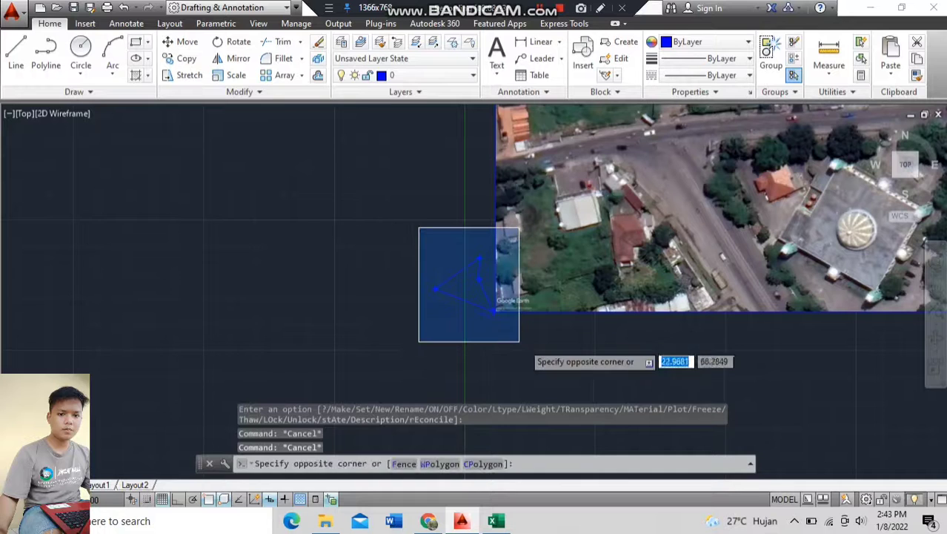
left_click(524, 343)
key("Return")
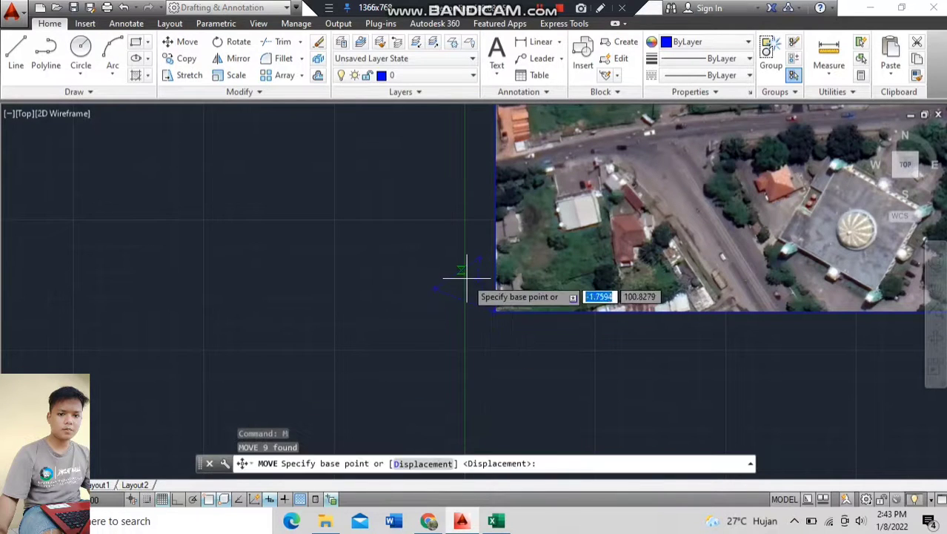
left_click(462, 270)
middle_click_drag(747, 196, 463, 258)
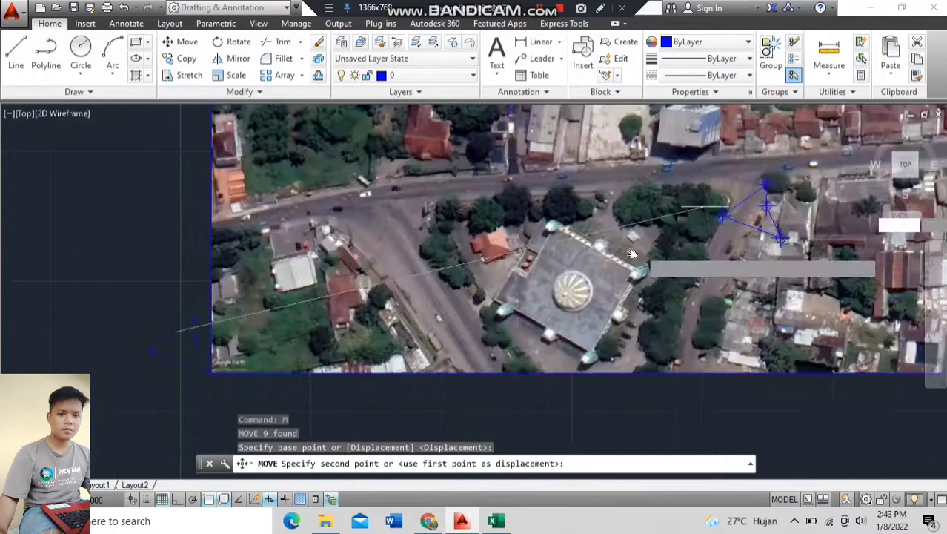
scroll(623, 313, "up", 4)
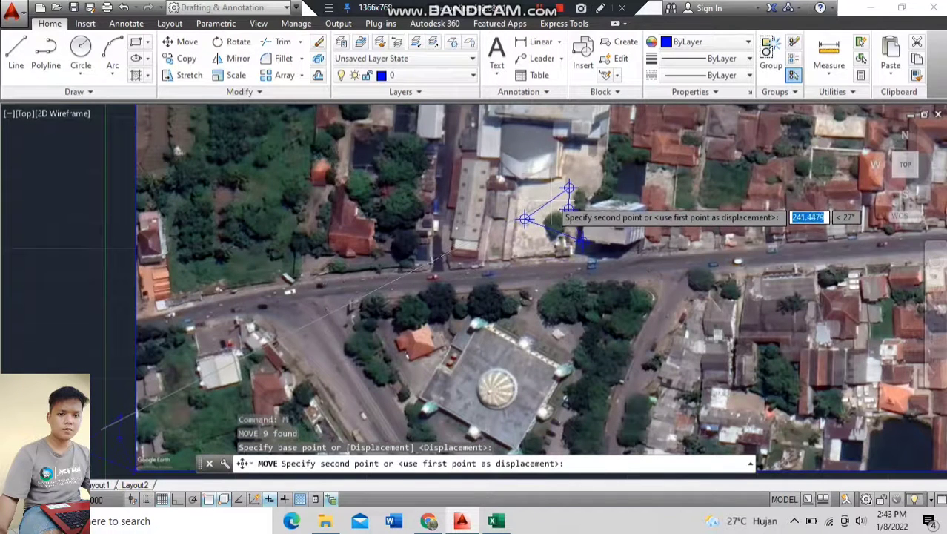
left_click(524, 213)
key("Escape")
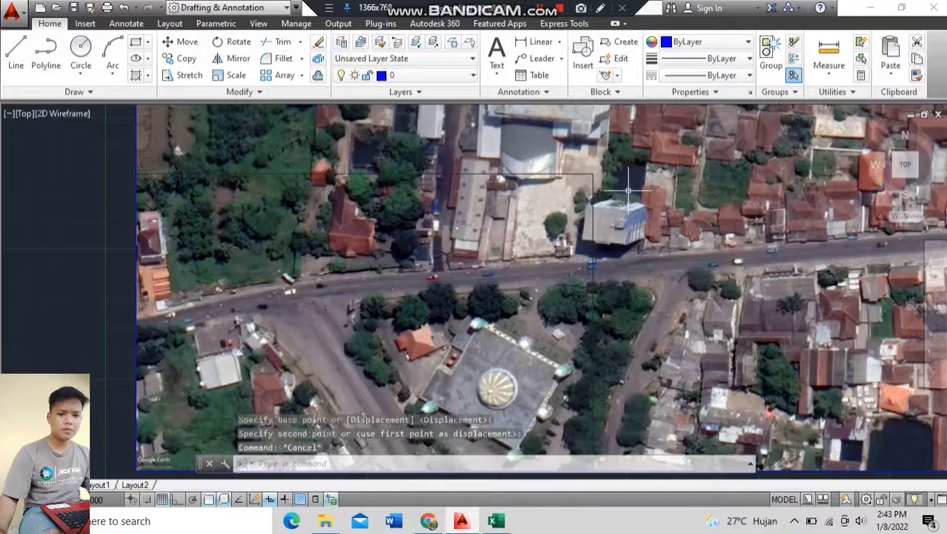
key("Escape")
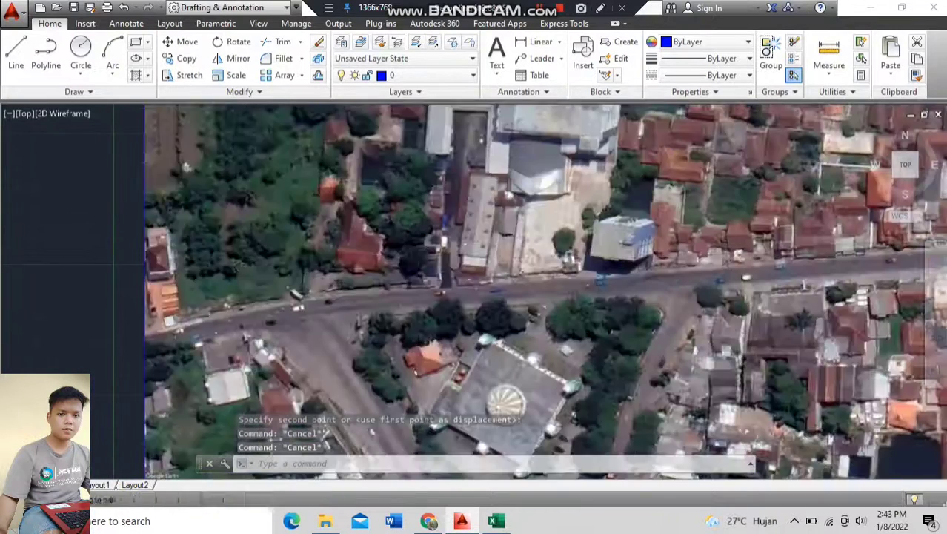
Step: Look over the aerial image and its surroundings for the moved polygon
scroll(619, 231, "down", 2)
key("Escape")
scroll(571, 222, "down", 2)
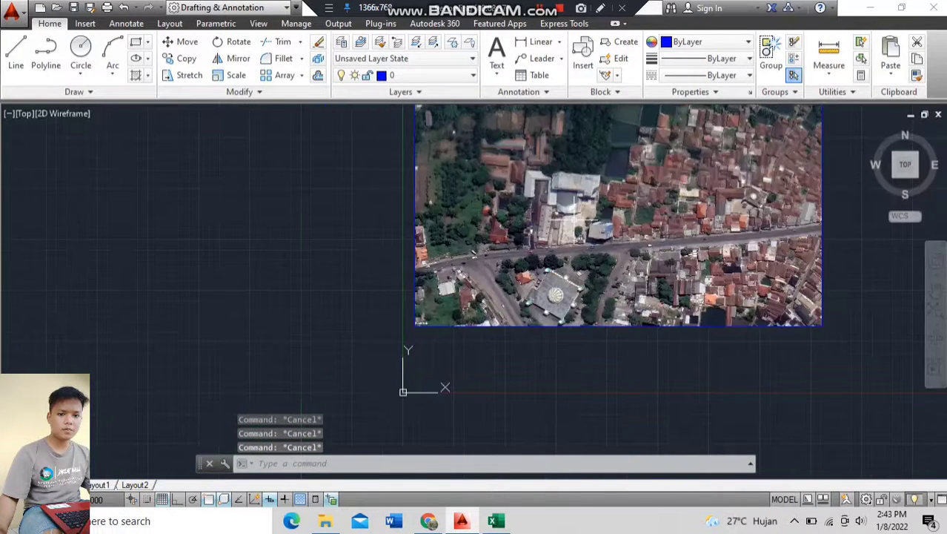
mouse_move(576, 223)
middle_mouse_down()
mouse_move(552, 267)
mouse_move(619, 266)
middle_mouse_up()
scroll(554, 262, "down", 2)
middle_click_drag(514, 336, 527, 296)
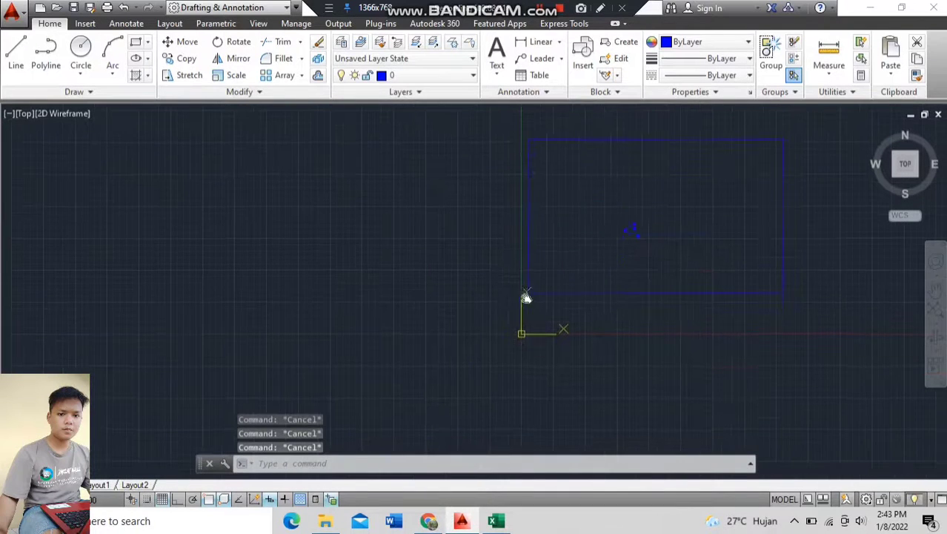
scroll(447, 281, "up", 2)
middle_click_drag(629, 272, 510, 333)
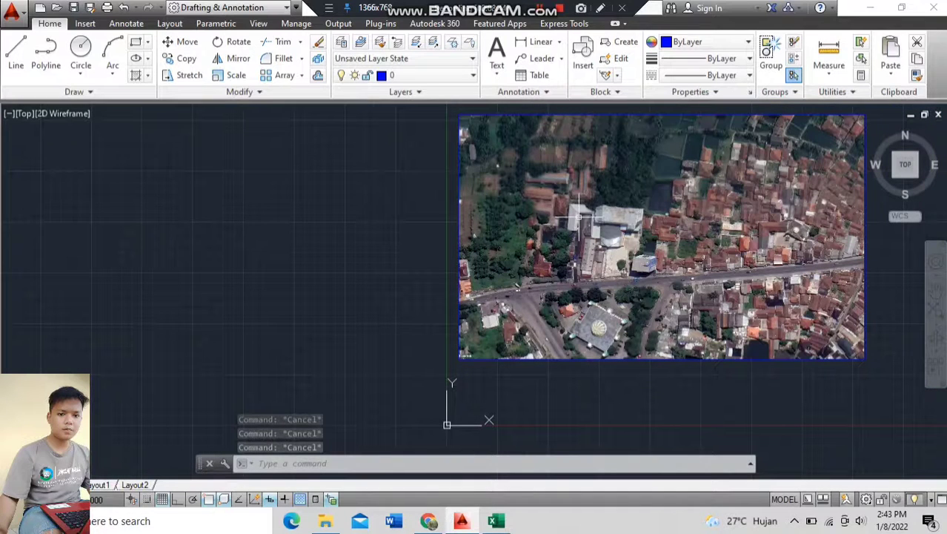
Step: Select the polygon with its points hidden by the aerial image and move it to the empty area west of the image
left_click(612, 252)
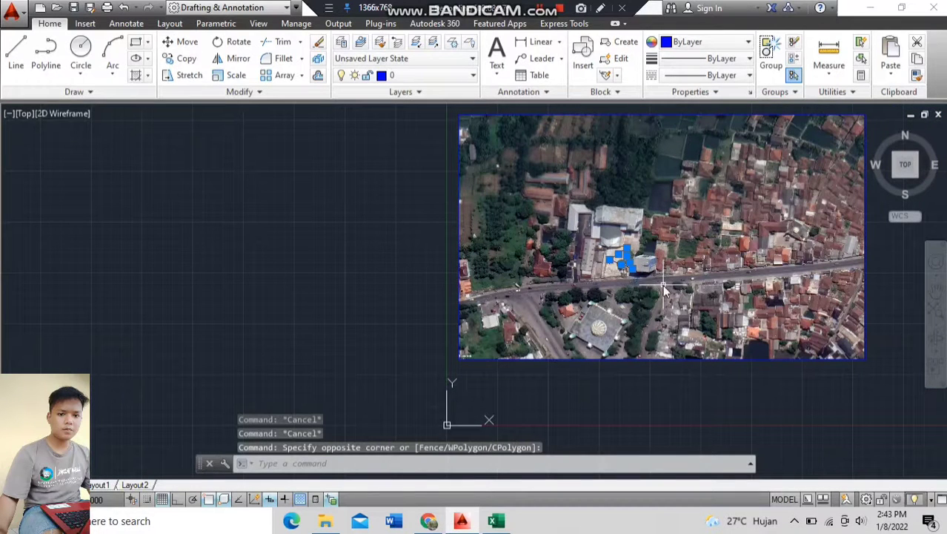
key("Escape")
left_click(581, 220)
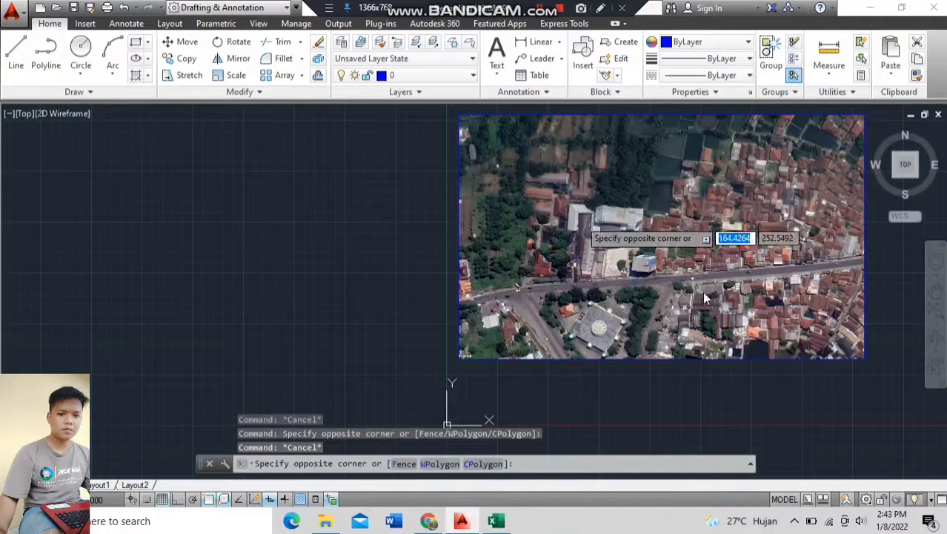
left_click(662, 281)
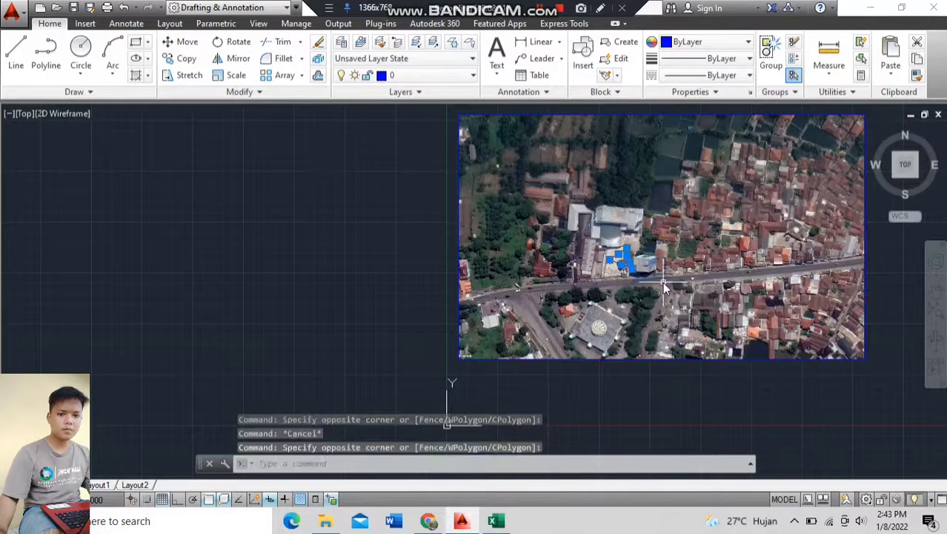
type("m")
key("Return")
left_click(558, 254)
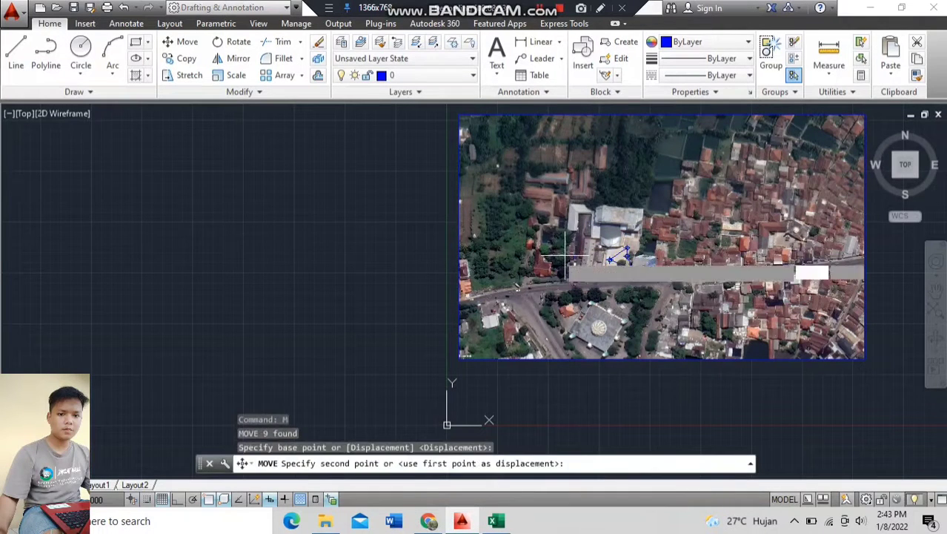
left_click(222, 222)
key("Escape")
Step: Copy the point commands in AN17:AN20 of the Excel sheet and run them in AutoCAD to plot the four survey points again
left_click(495, 521)
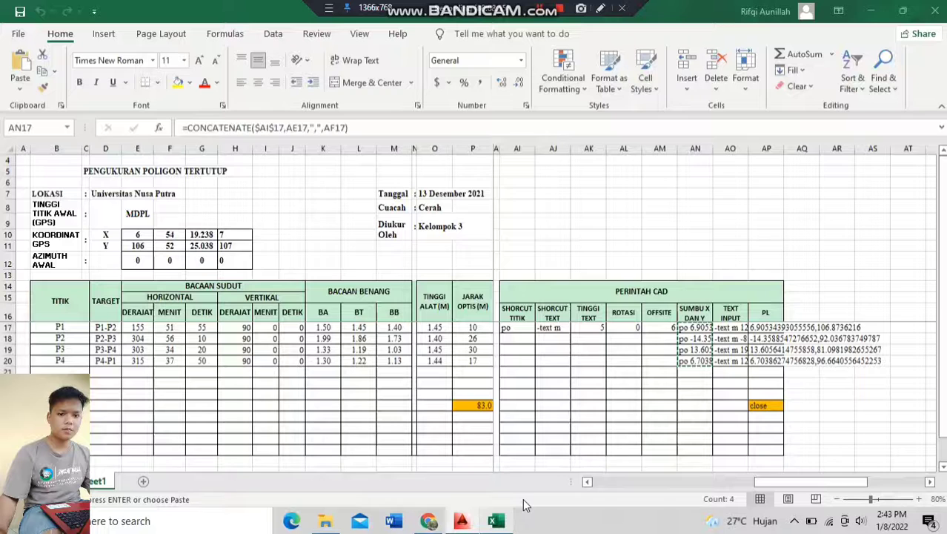
key("ctrl+v")
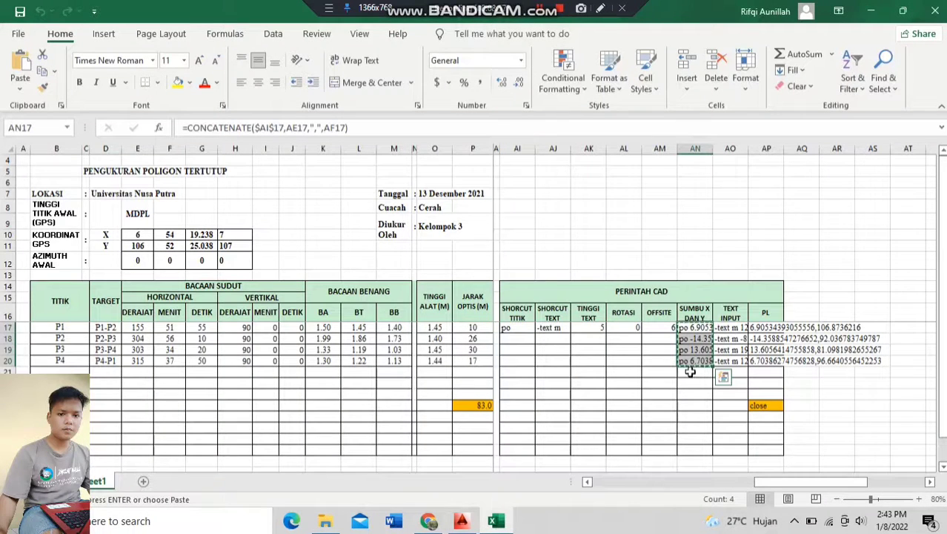
left_click(460, 521)
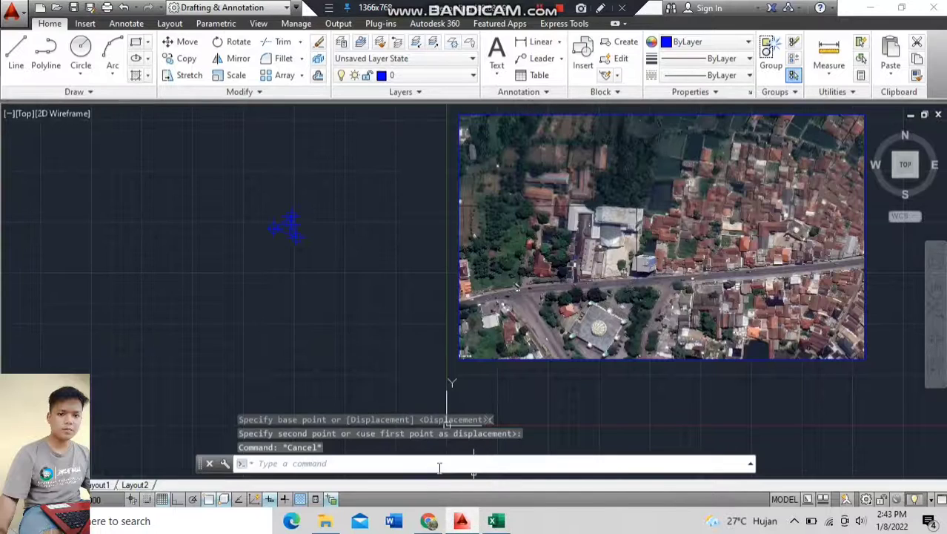
key("ctrl+v")
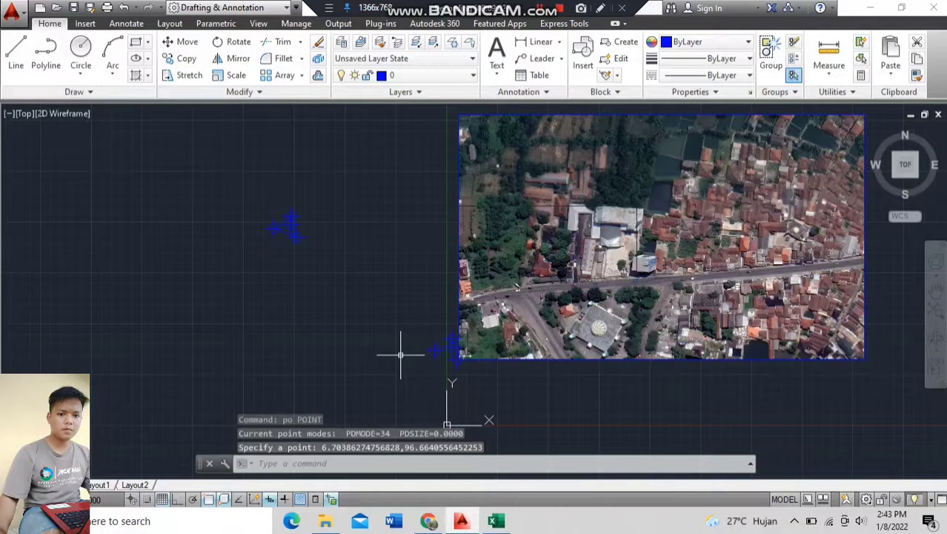
key("Escape")
Step: Connect the four new survey points with lines into a closed polygon, starting and ending at the southeastern point
scroll(455, 375, "up", 4)
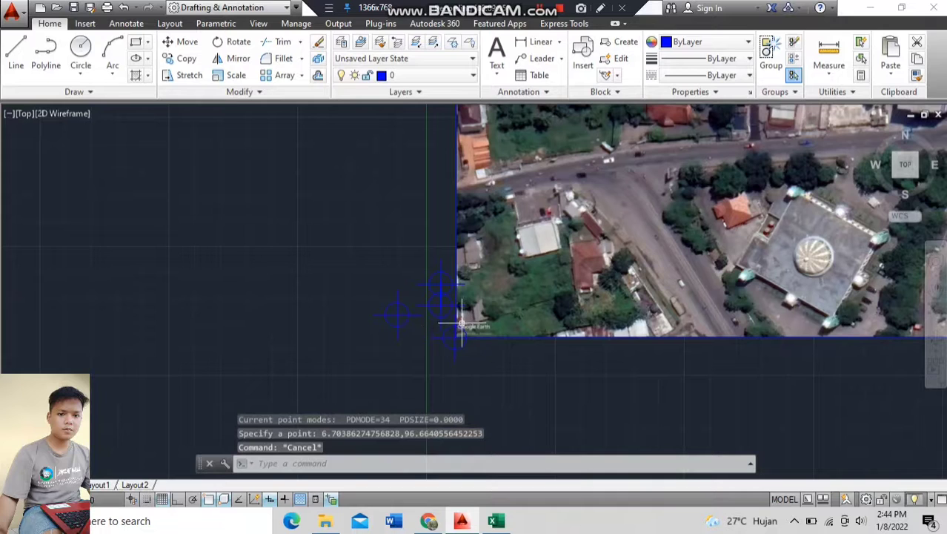
type("l")
key("Return")
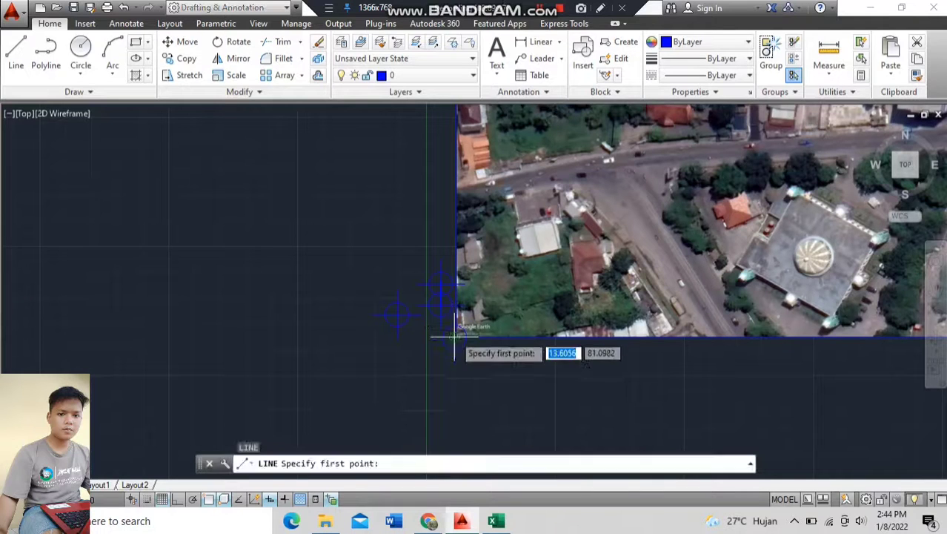
left_click(450, 333)
left_click(440, 305)
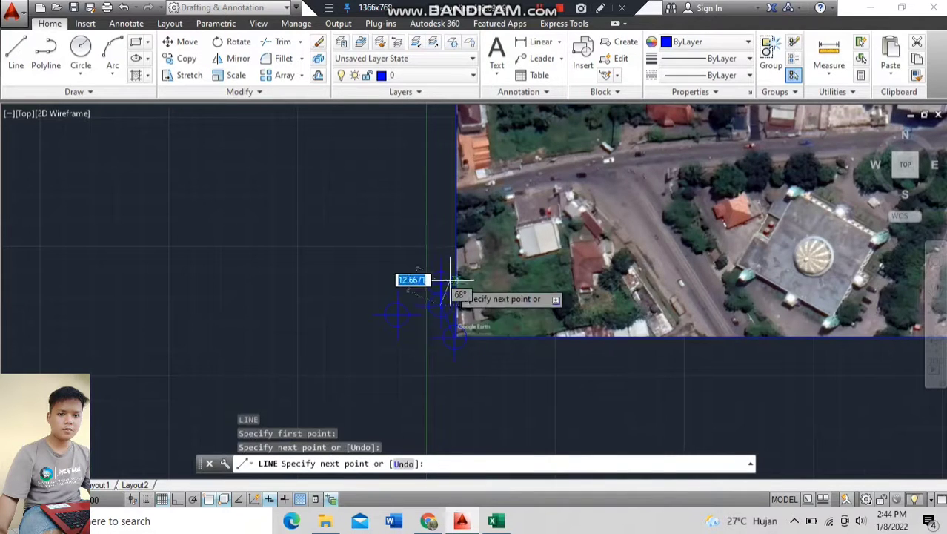
left_click(441, 284)
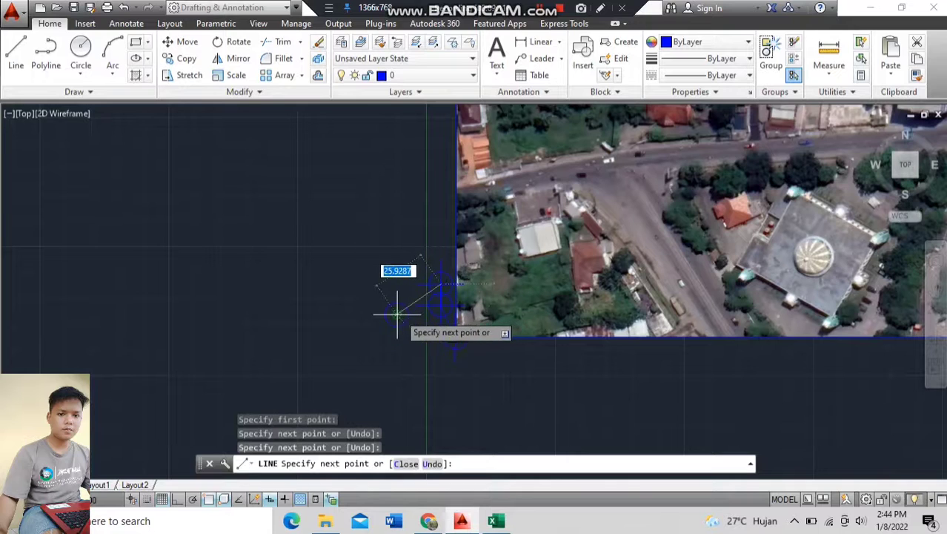
left_click(398, 315)
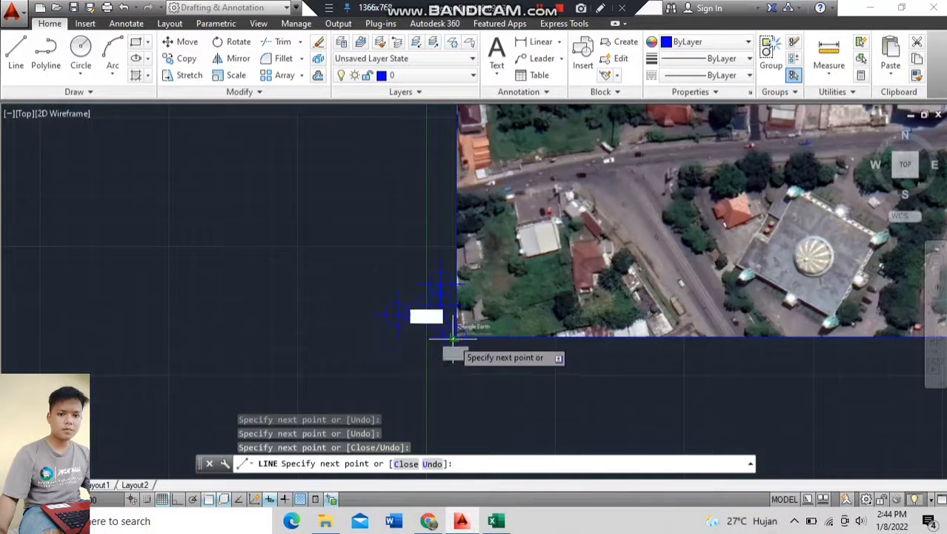
key("Escape")
key("Escape")
key("Escape")
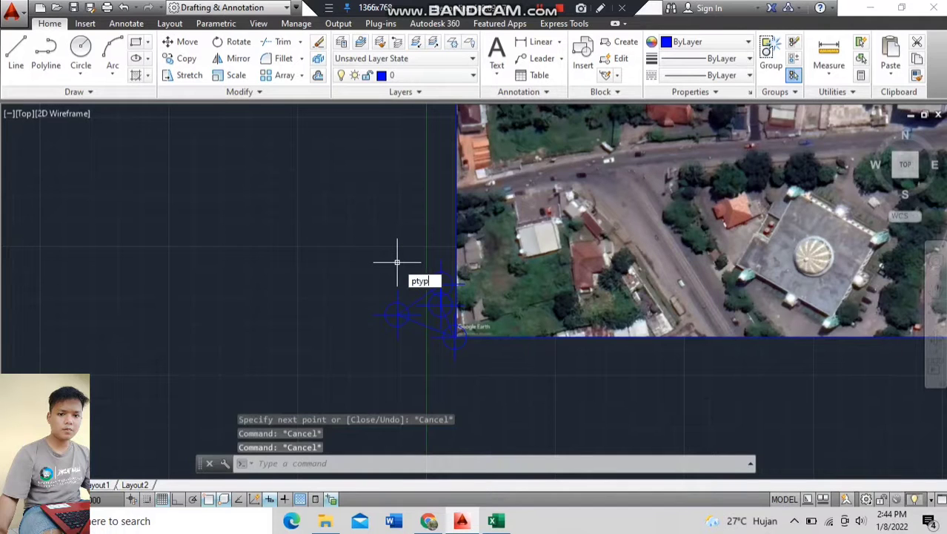
Step: Change the point style to the plain dot with DDPTYPE
key("Return")
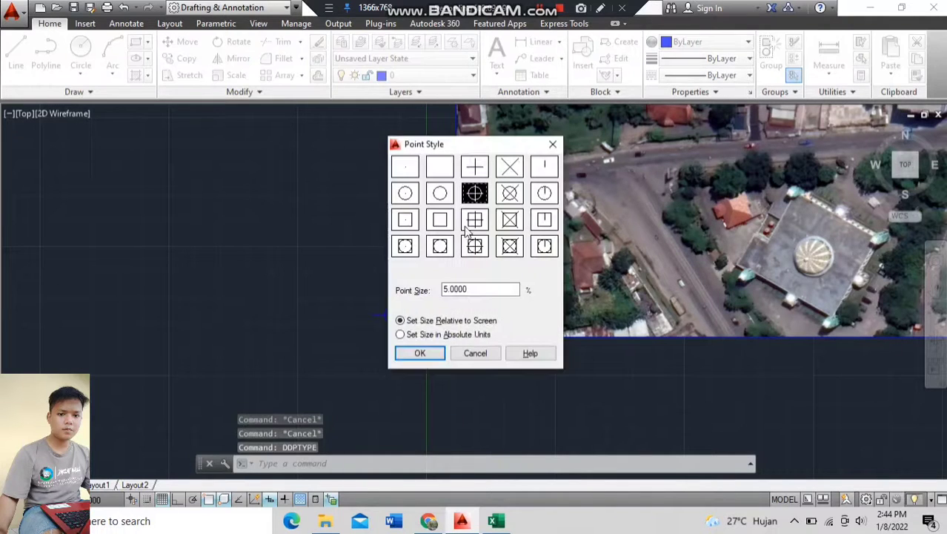
left_click(406, 170)
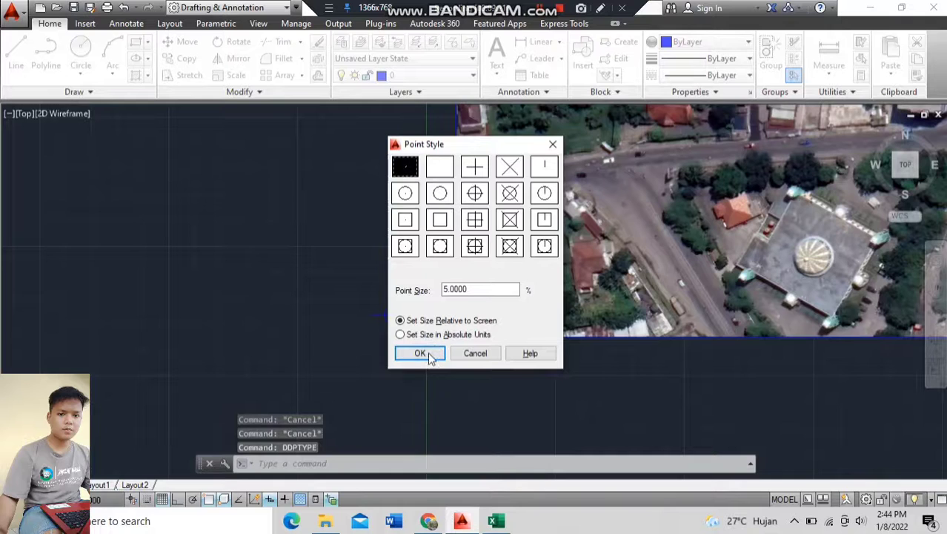
left_click(419, 353)
Step: Move the new polygon with its points onto the paved yard north of the main road in the aerial image
left_click(353, 250)
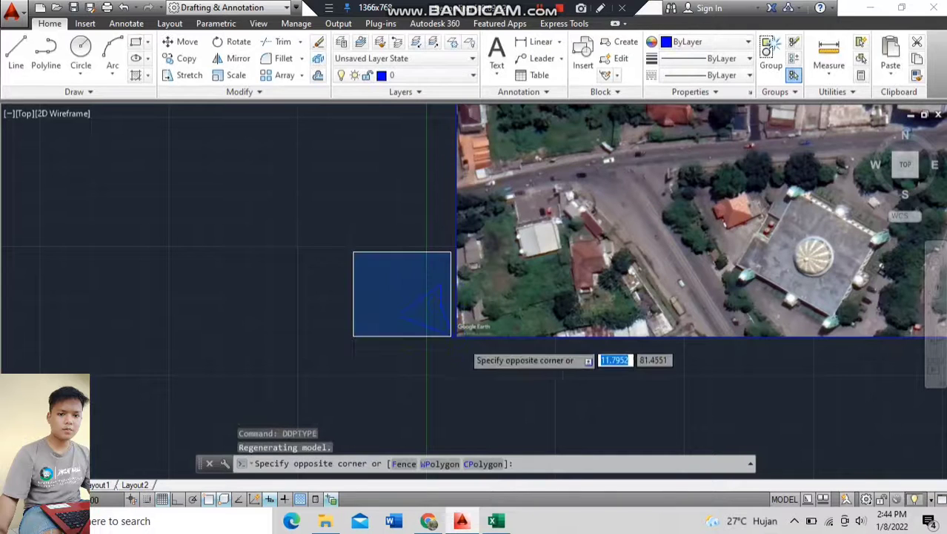
type("m")
key("Return")
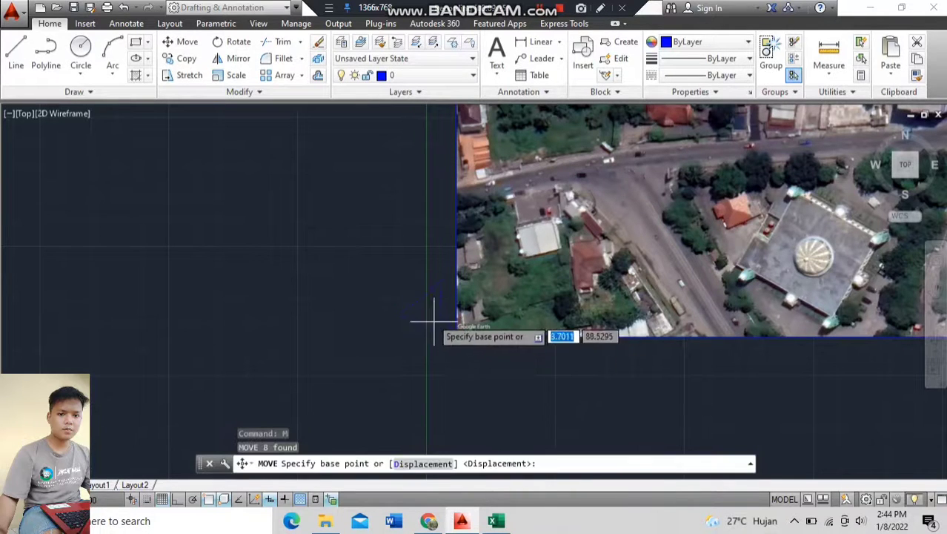
left_click(426, 325)
middle_click_drag(688, 264, 596, 352)
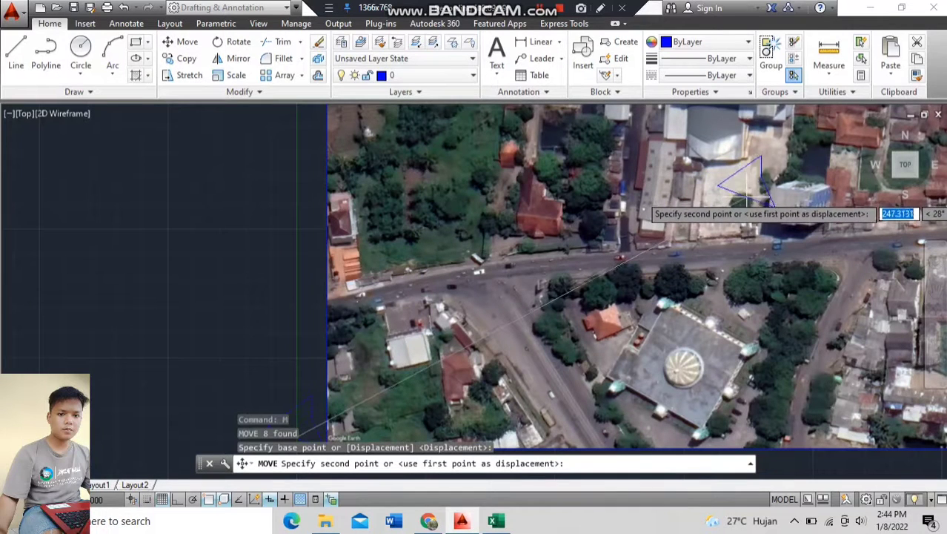
key("Escape")
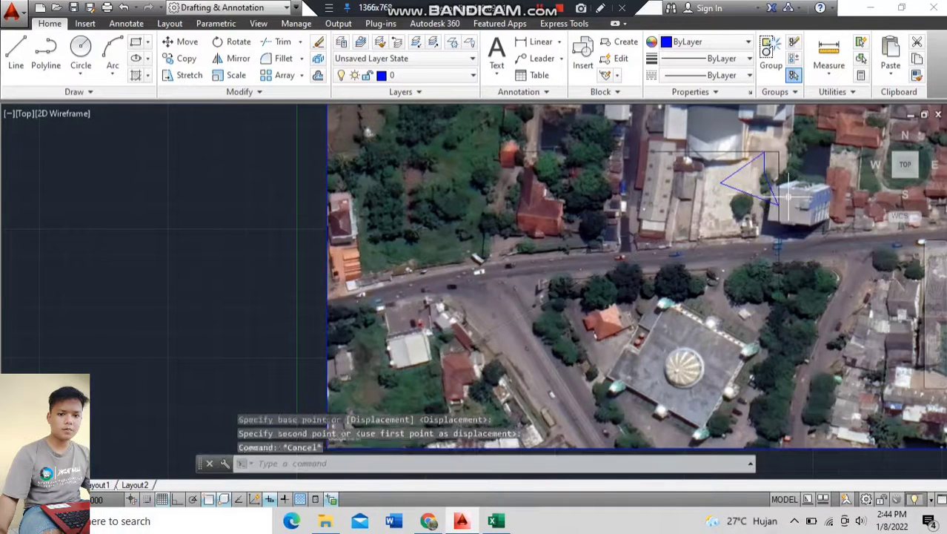
middle_click_drag(789, 197, 719, 243)
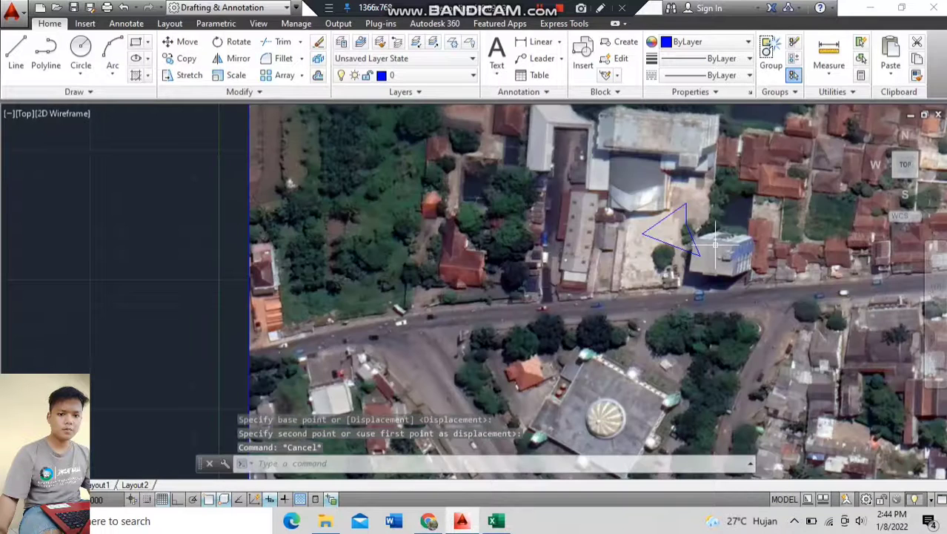
Step: Rotate the polygon with its points on the aerial image by 350 degrees about its southeastern corner
key("Escape")
left_click(621, 181)
left_click(747, 266)
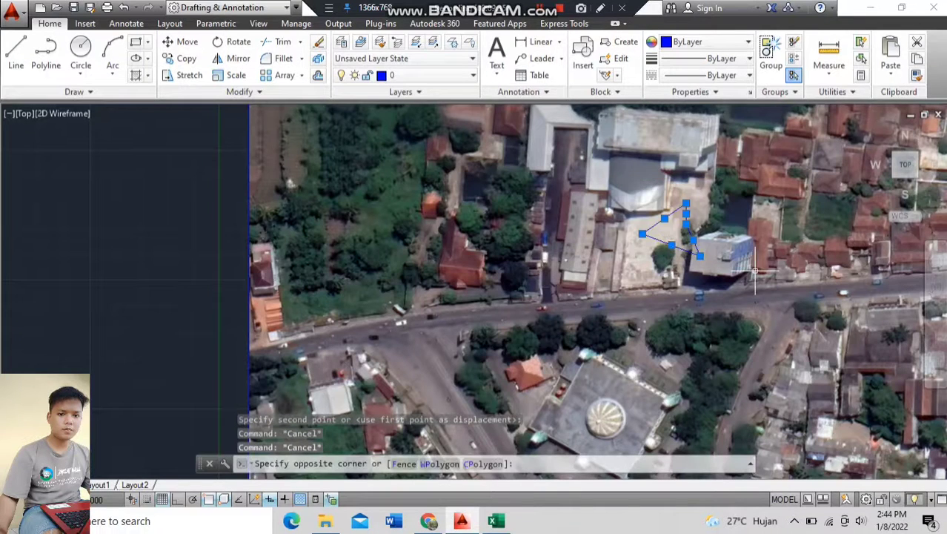
left_click(810, 290)
type("ro")
key("Return")
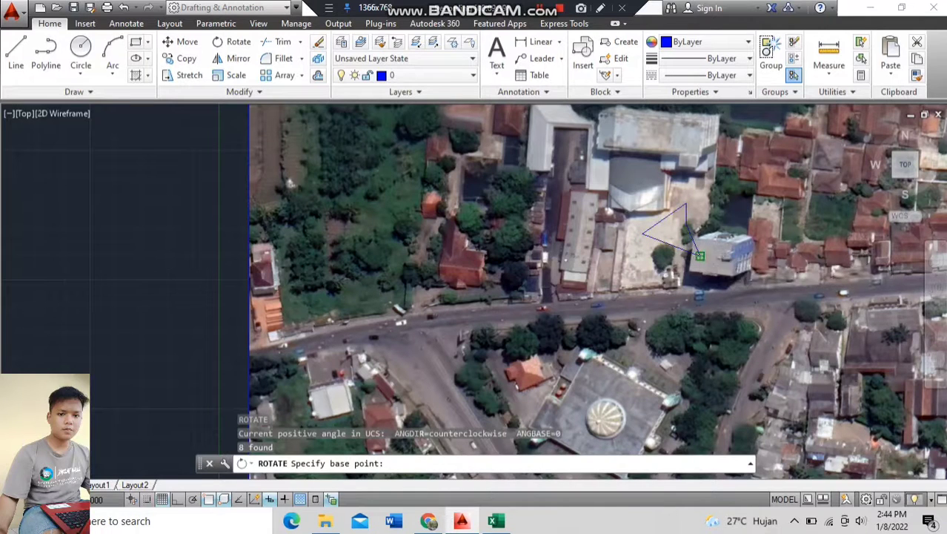
left_click(698, 255)
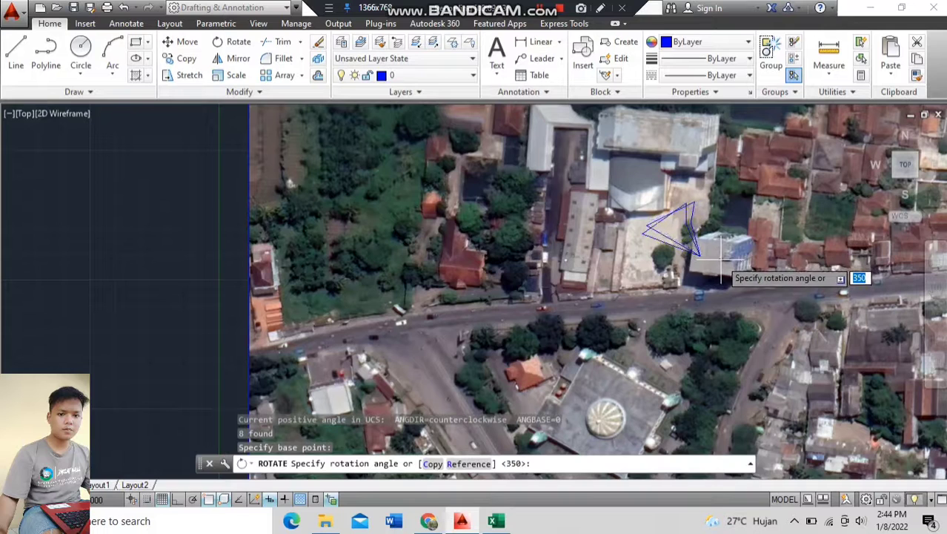
key("Return")
Step: Move the rotated polygon with its points slightly south on the paved yard in the aerial image
left_click(636, 184)
left_click(733, 266)
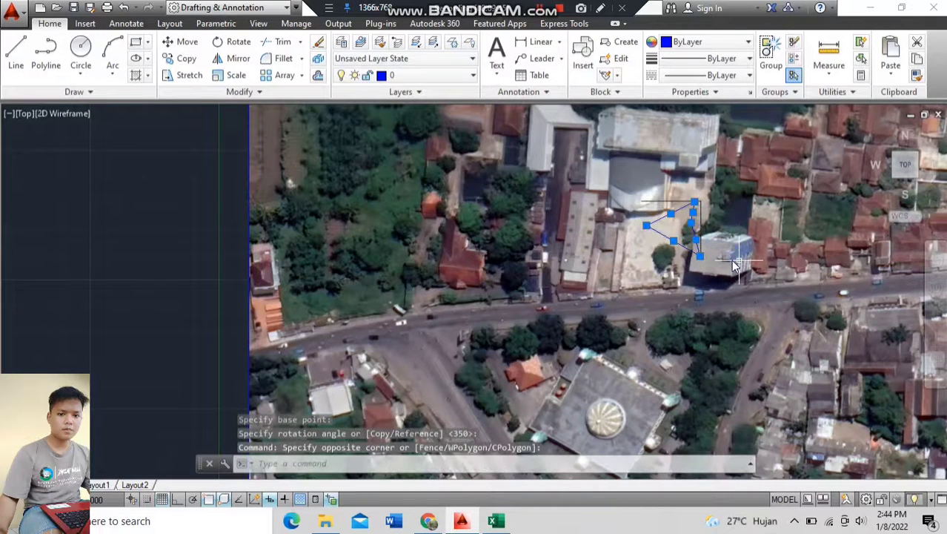
key("Return")
left_click(684, 231)
left_click(686, 239)
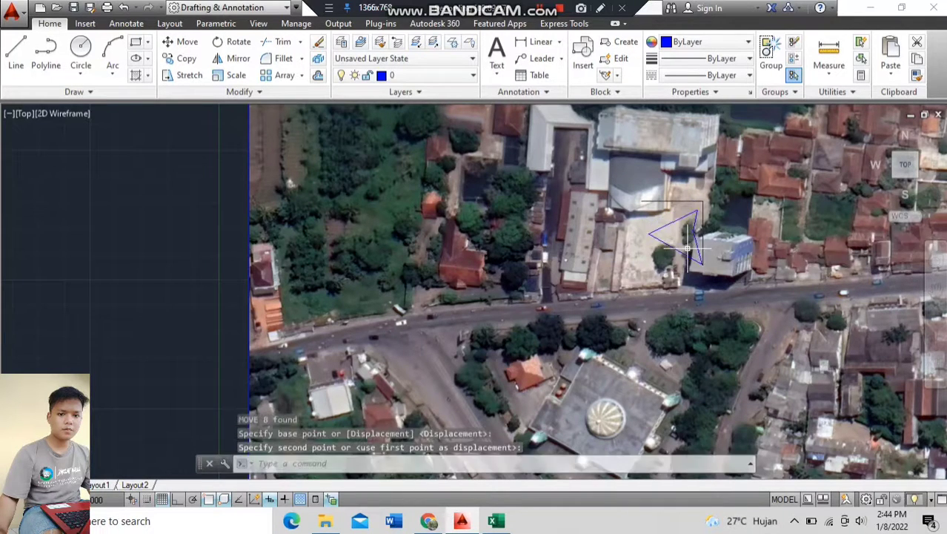
left_click(684, 249)
key("Escape")
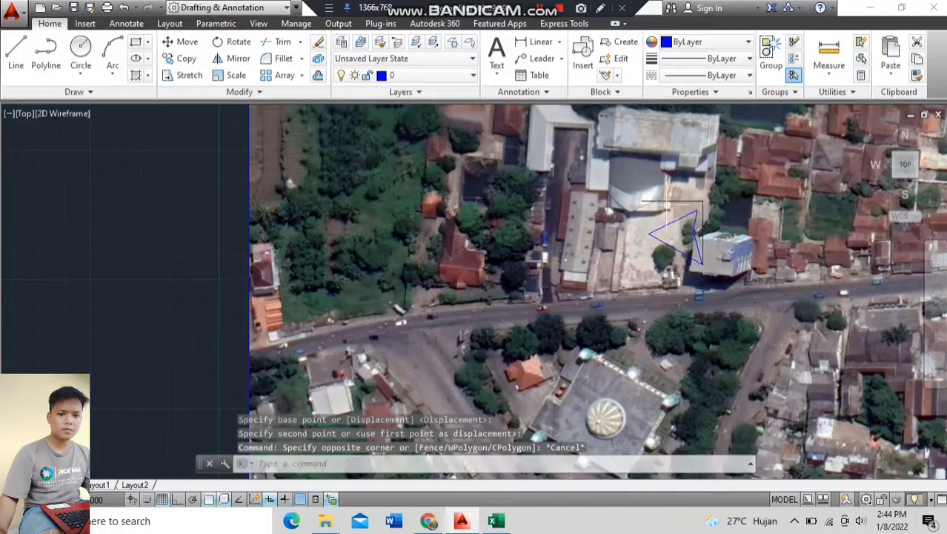
left_click(648, 196)
key("Escape")
scroll(698, 216, "down", 6)
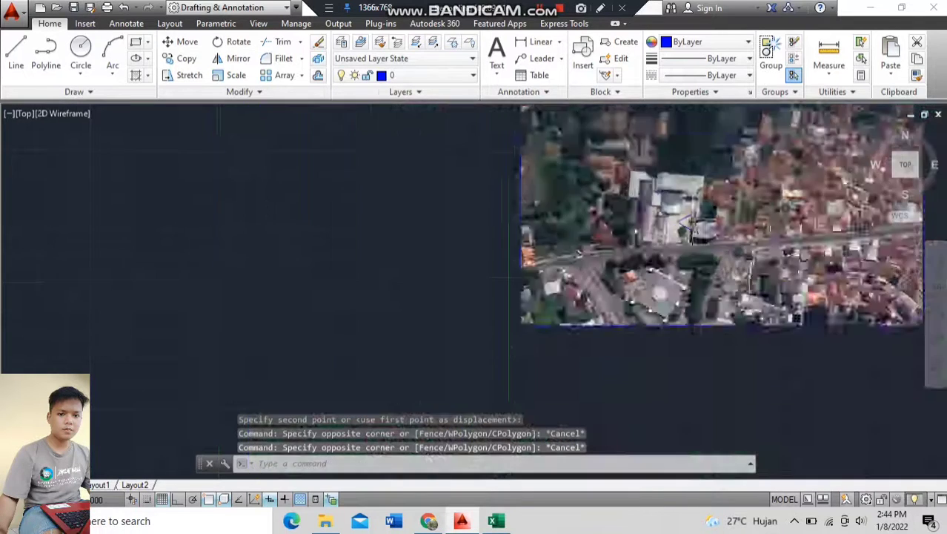
middle_click_drag(659, 245, 579, 301)
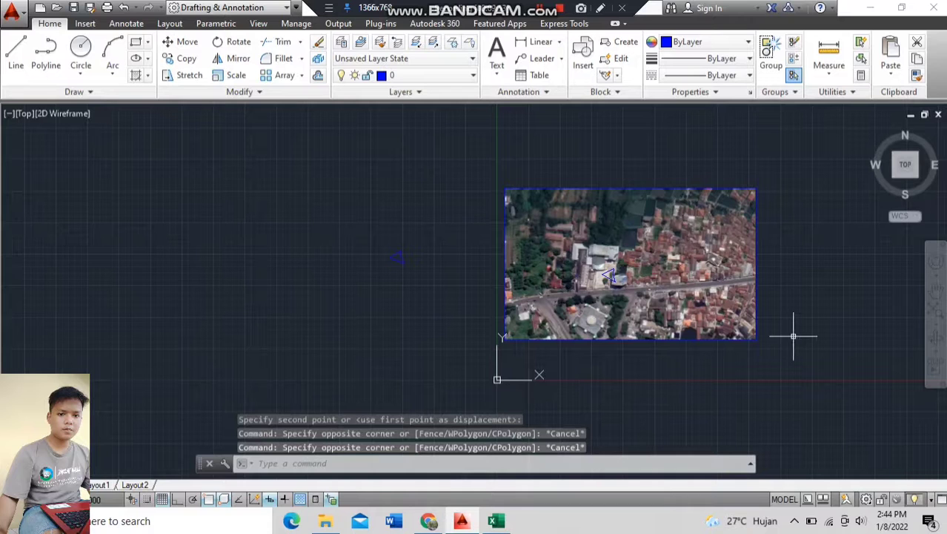